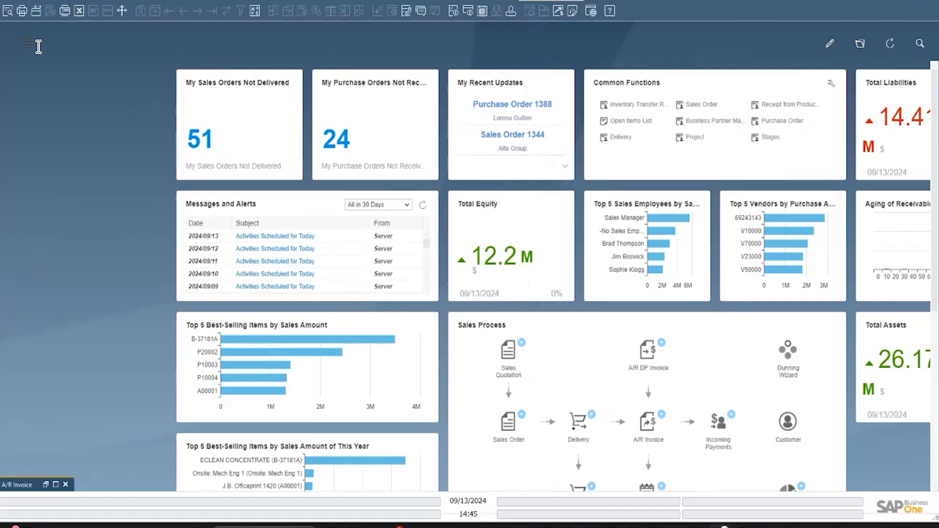
- Open the Posting Periods window from Administration's System Initialization and review the listed periods
click(34, 43)
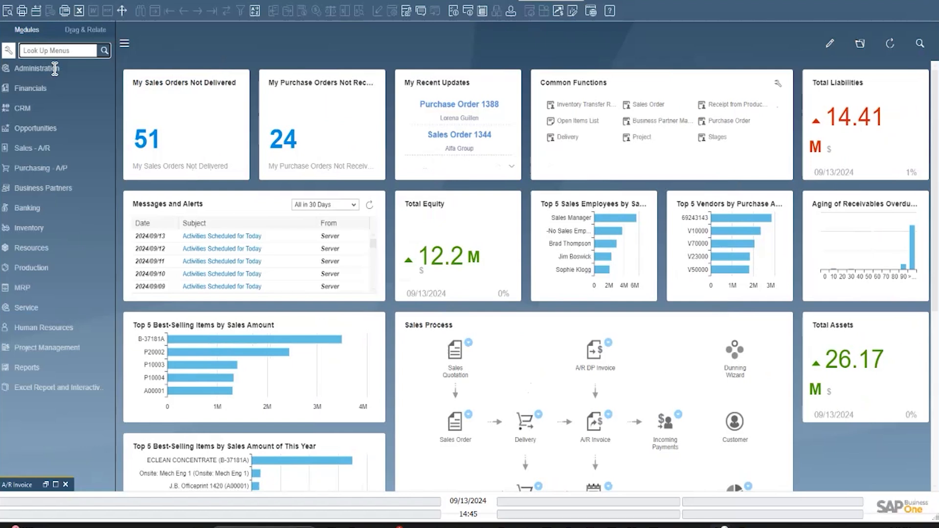
click(71, 70)
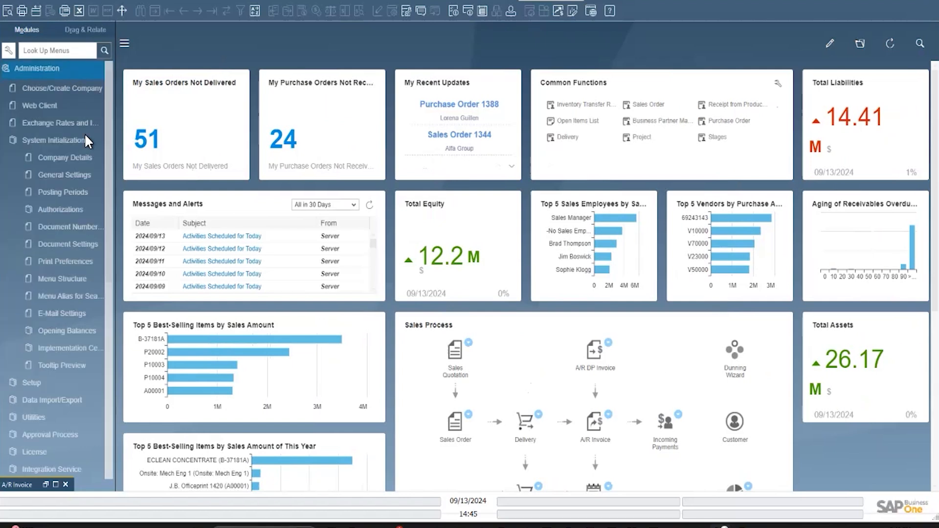
click(95, 196)
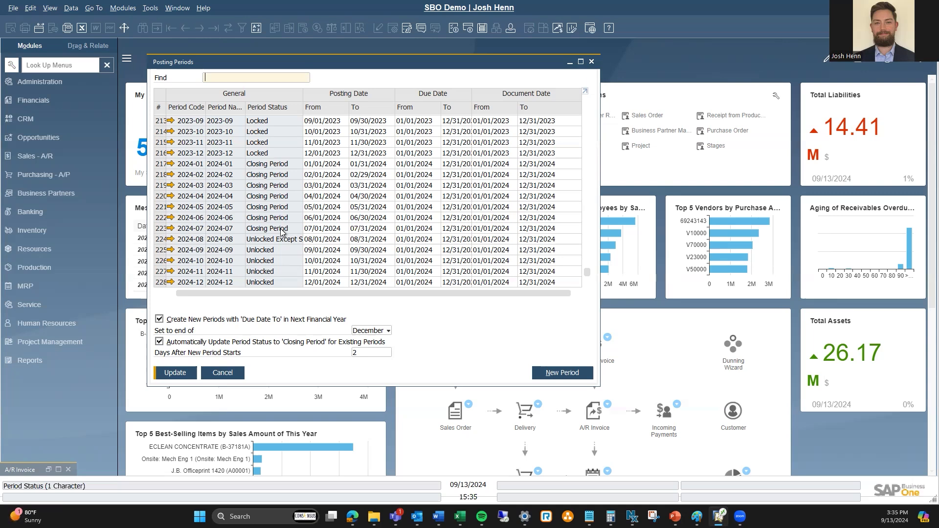
scroll(281, 230, up, 3)
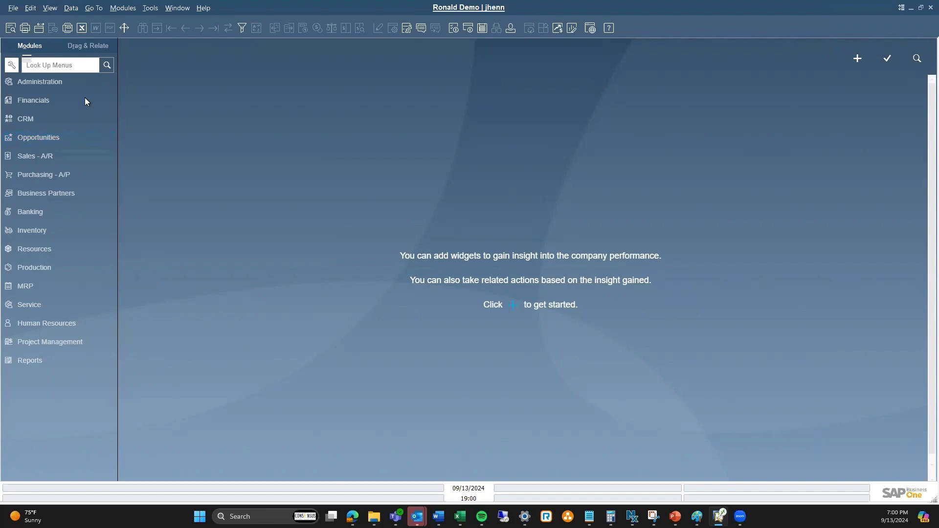
- Reopen Posting Periods in the other company and browse down to the 2015 periods
click(74, 79)
click(93, 149)
click(90, 196)
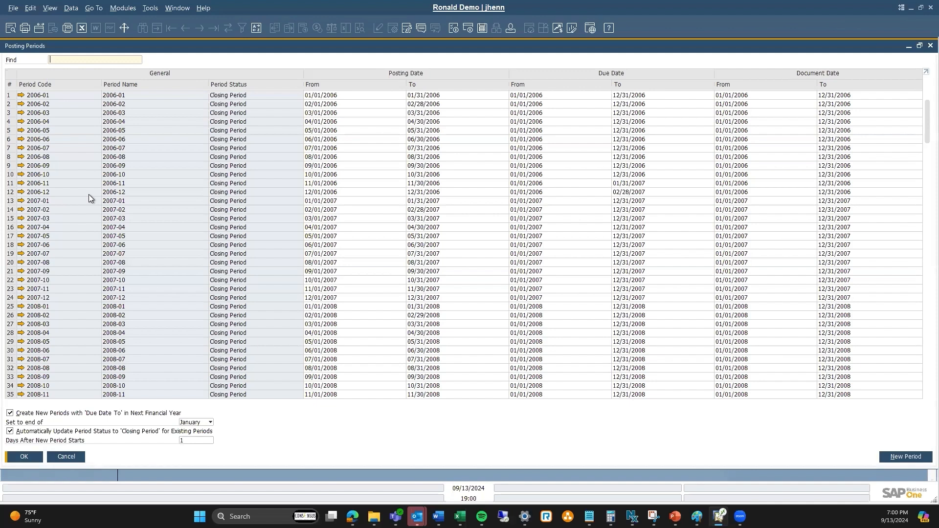
scroll(89, 198, down, 4)
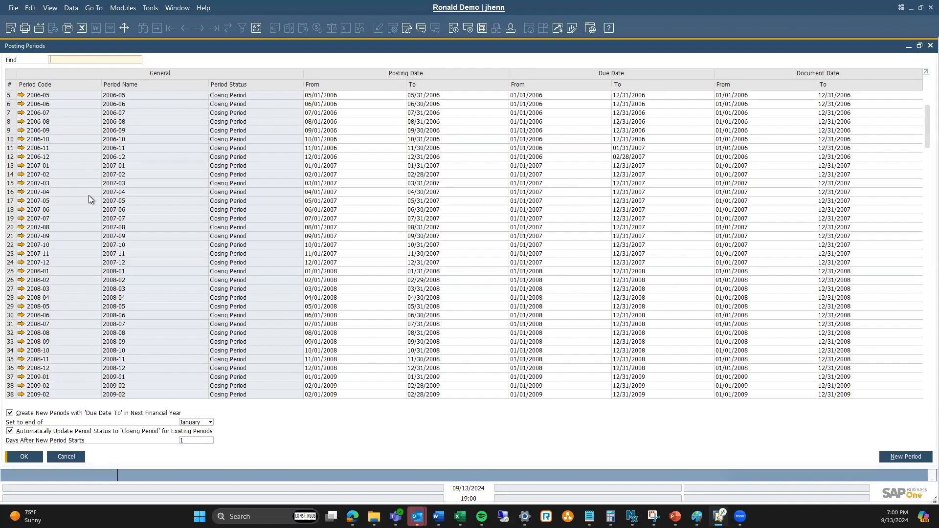
drag(920, 136, 920, 231)
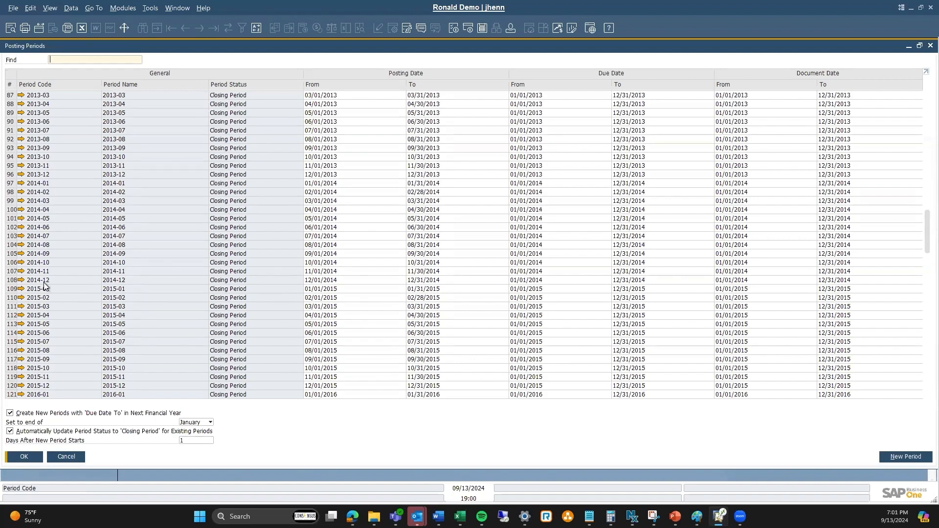
click(8, 289)
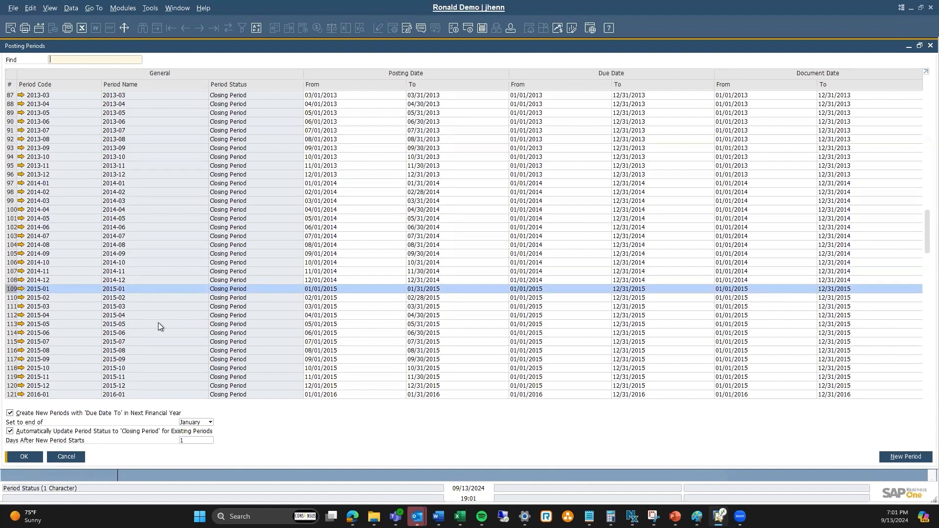
click(14, 386)
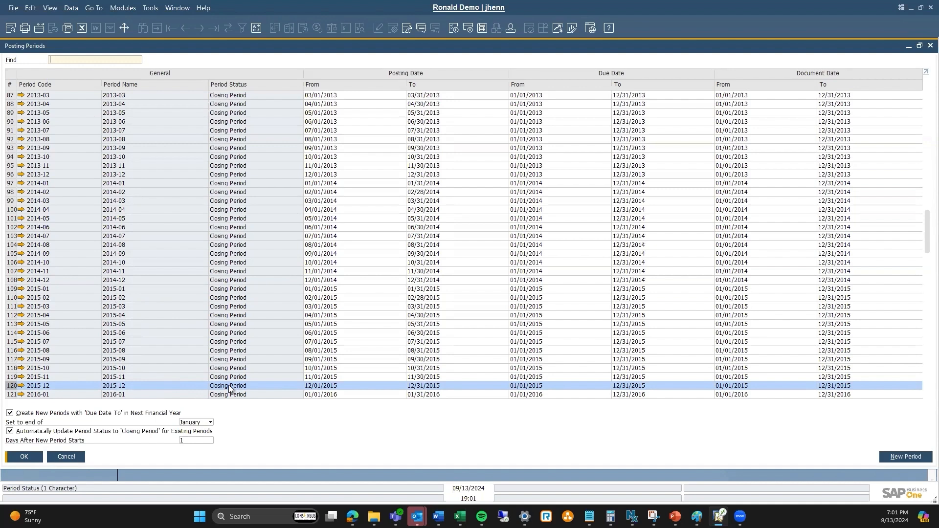
- Inspect the 2015-12 posting period's details and status options, then close the dialog and Posting Periods window
click(23, 387)
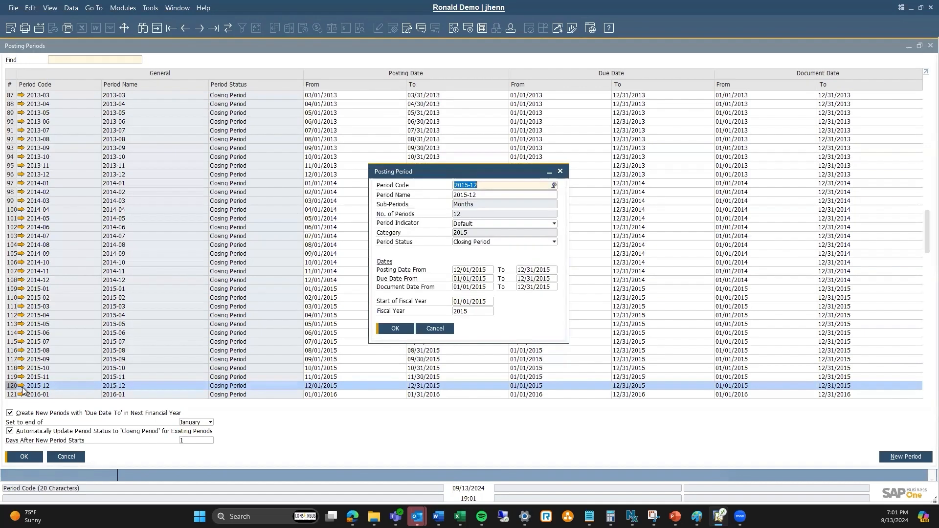
click(541, 244)
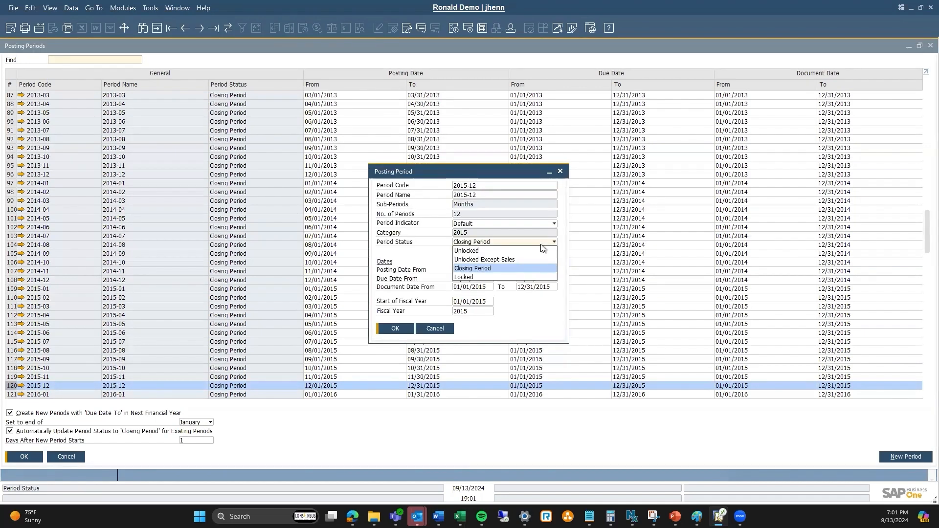
click(434, 328)
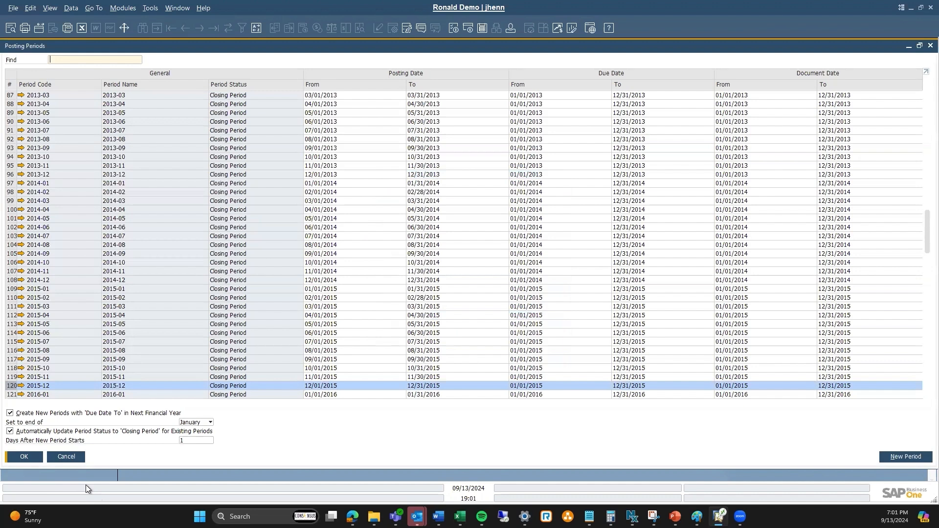
click(23, 458)
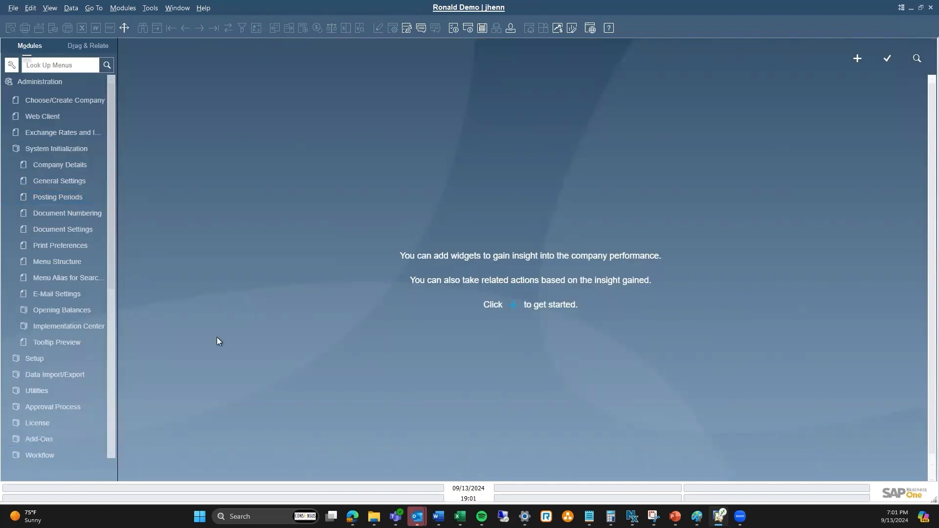
- Open Period-End Closing under Administration Utilities and show the P/L accounts at level 4
click(77, 153)
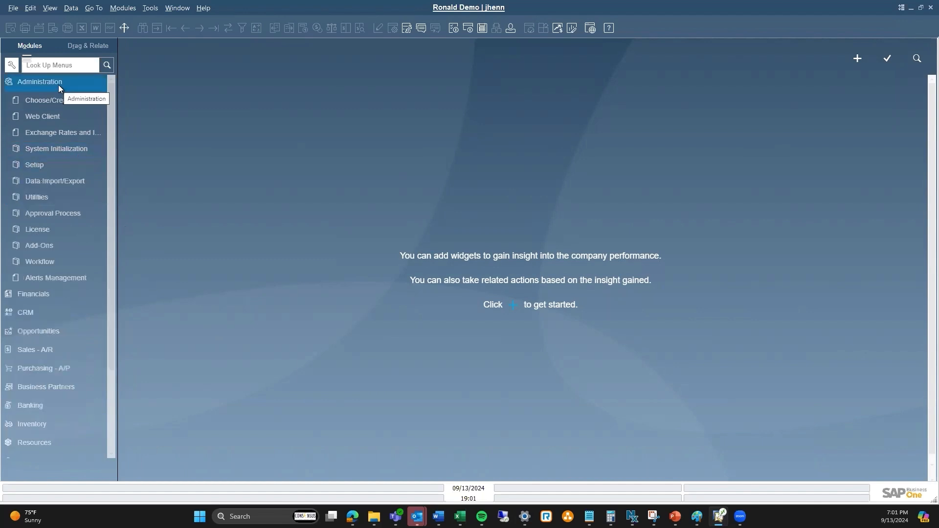
click(53, 198)
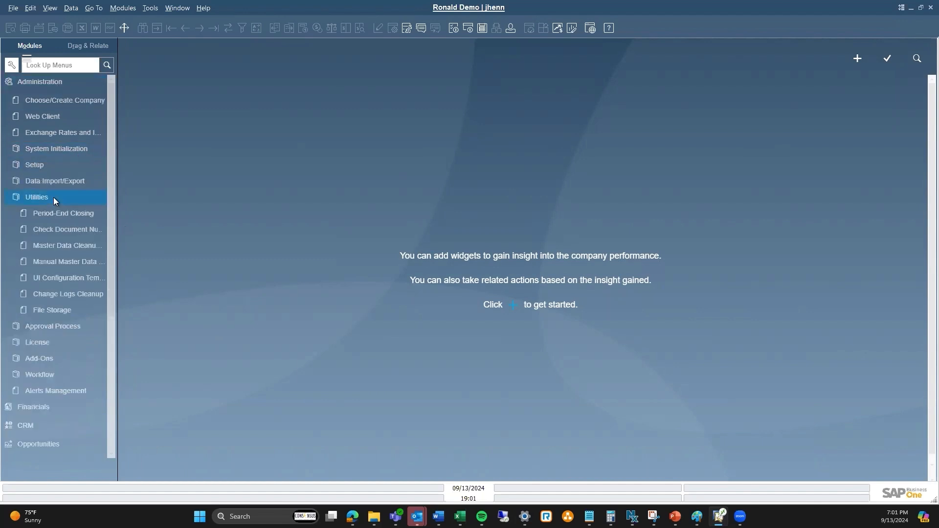
click(77, 213)
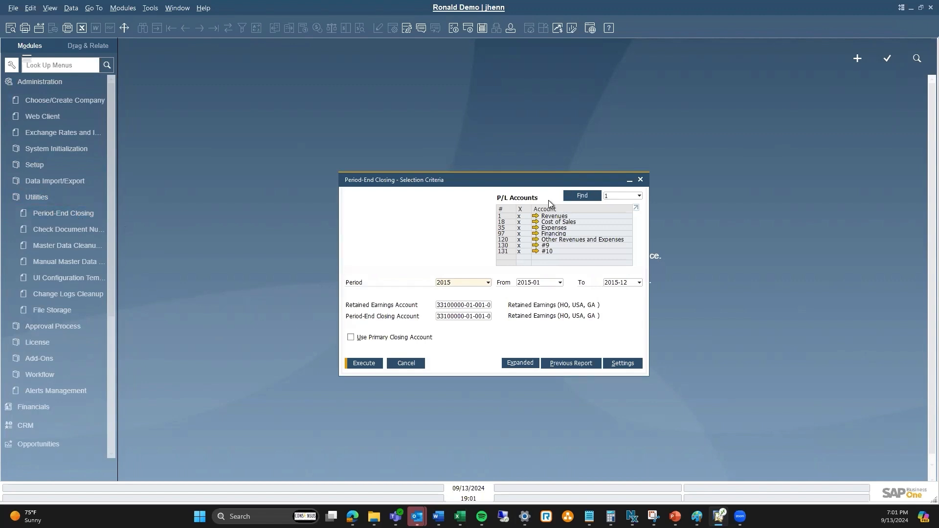
click(629, 196)
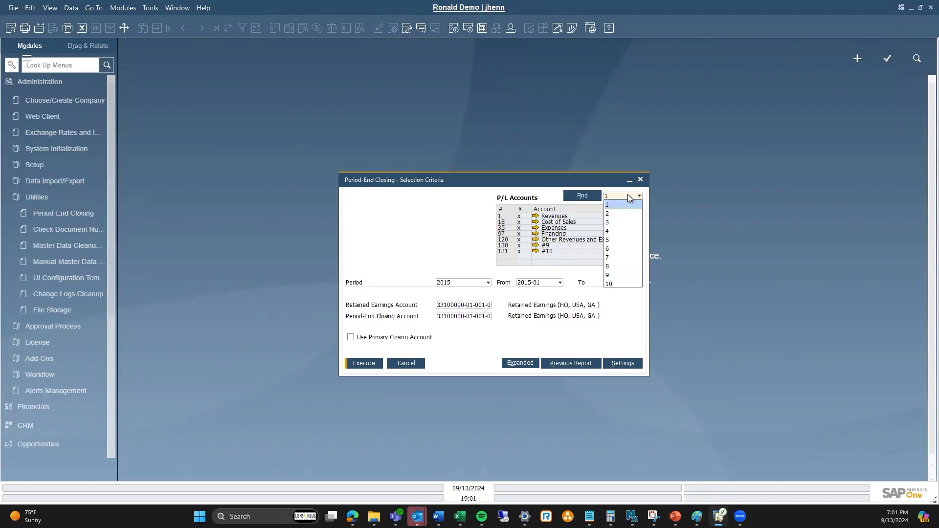
click(619, 230)
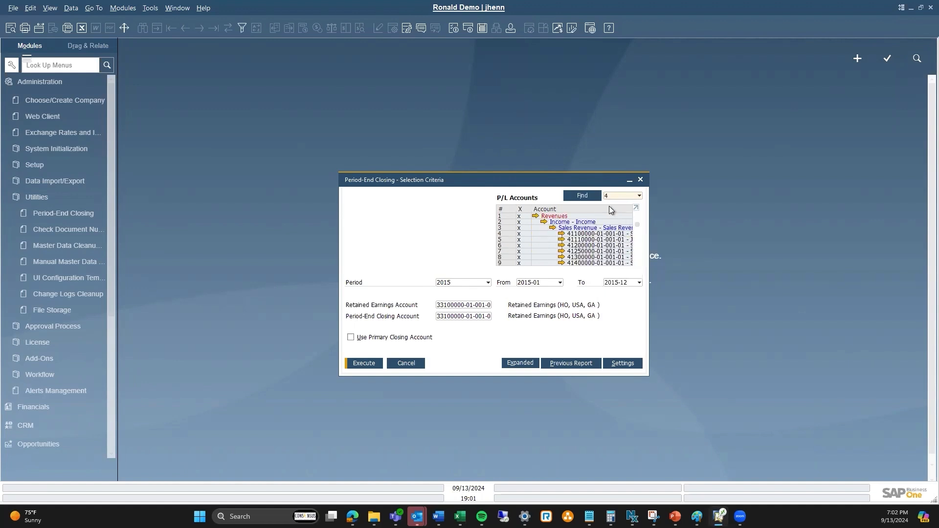
- Browse the P/L account list and its selection column, then collapse the list back to level 1
scroll(603, 240, down, 1)
scroll(604, 240, down, 1)
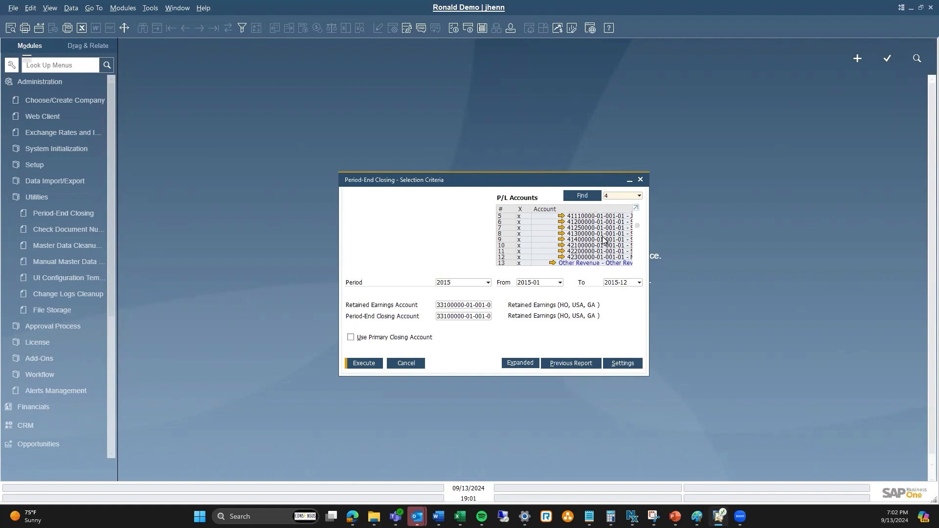
scroll(605, 241, down, 1)
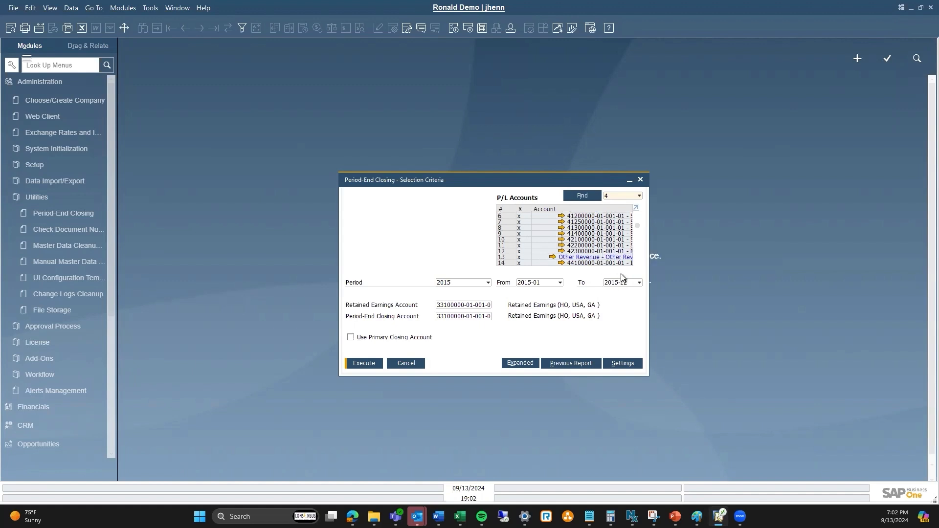
scroll(622, 248, down, 6)
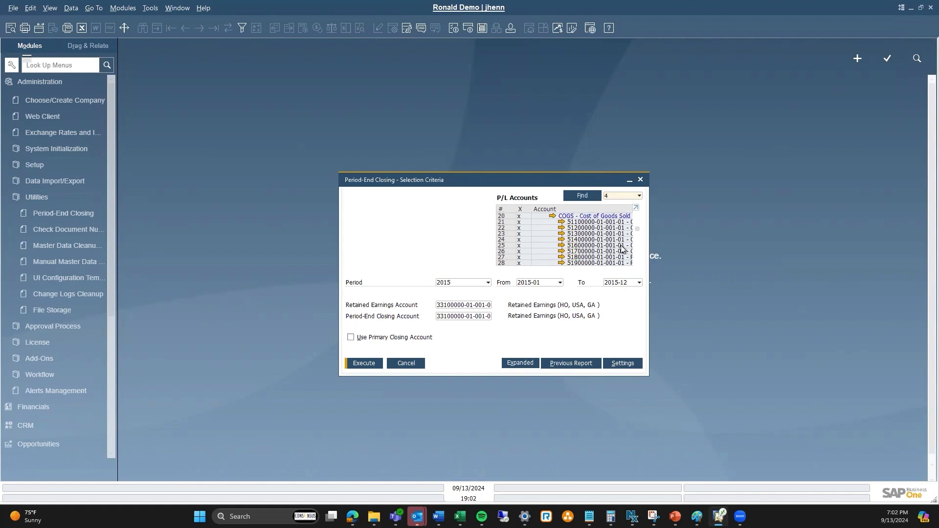
scroll(621, 248, down, 4)
scroll(622, 248, up, 10)
scroll(622, 248, up, 1)
scroll(621, 248, up, 1)
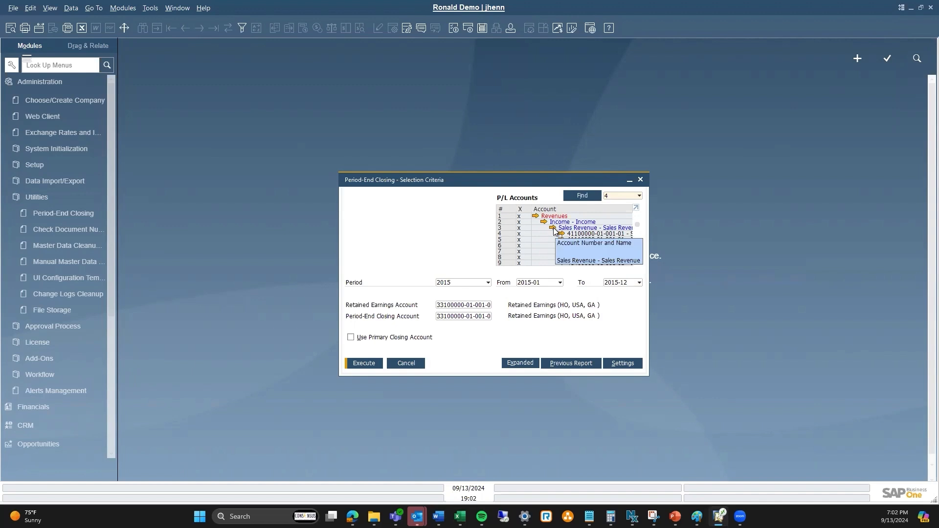
click(528, 210)
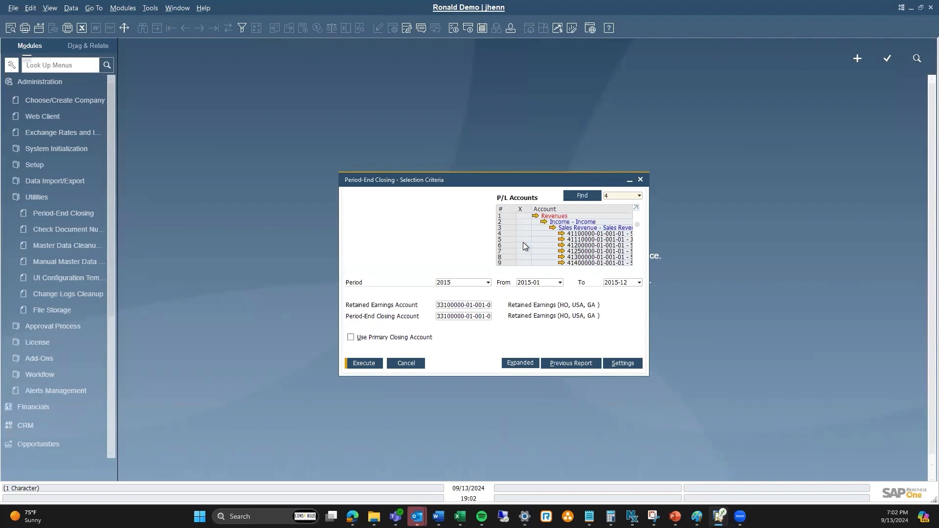
click(521, 210)
click(620, 196)
click(620, 204)
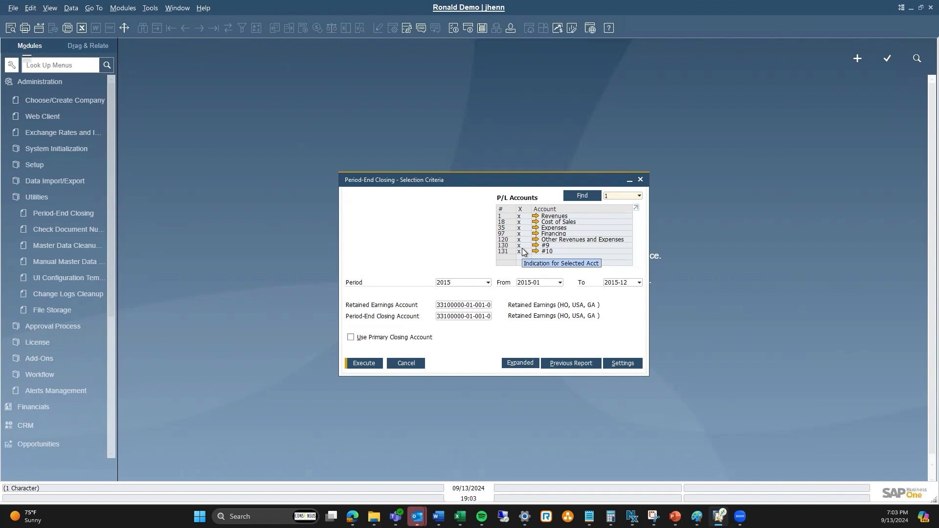
- Review the Period 2015 selection and the From and To period ranges 2015-01 to 2015-12
click(488, 283)
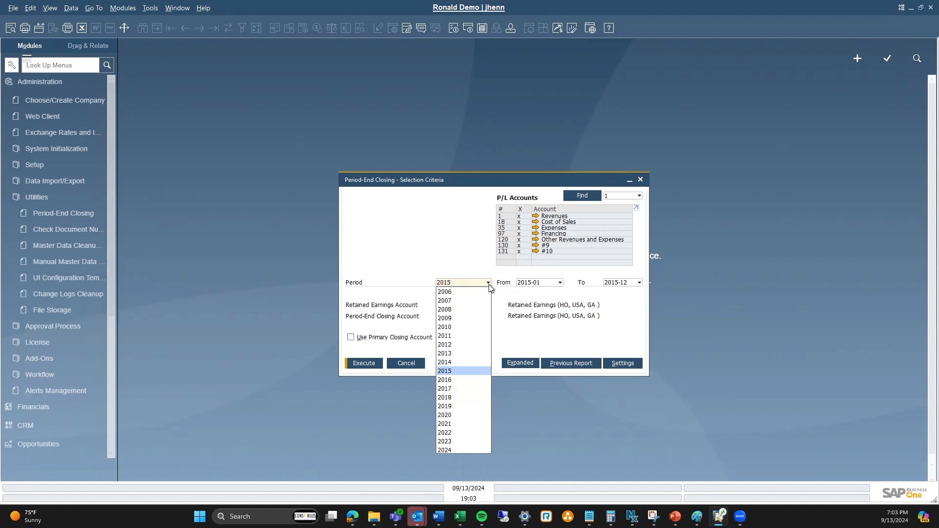
click(492, 253)
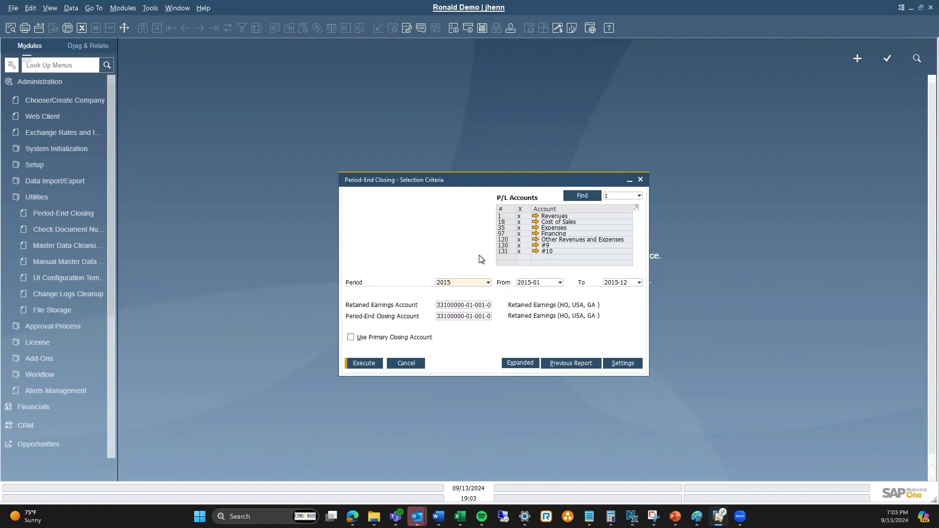
click(543, 284)
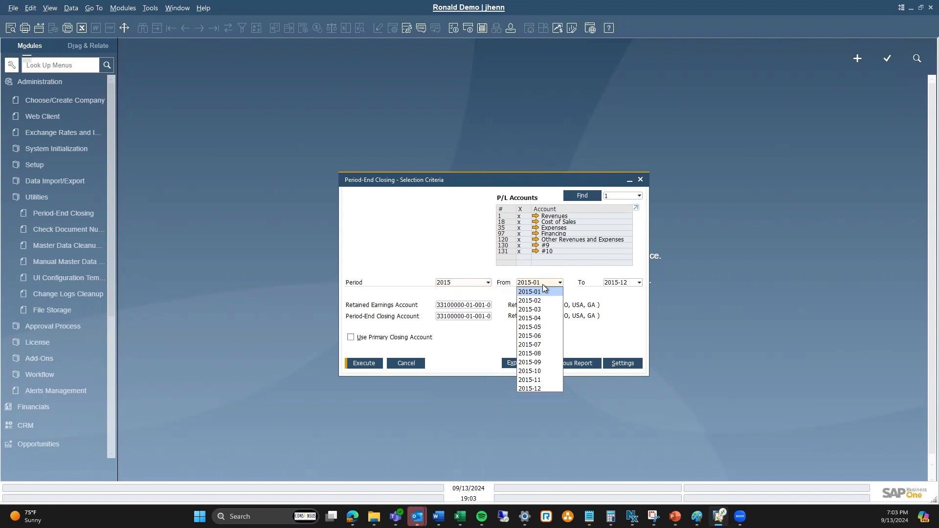
click(633, 281)
click(637, 282)
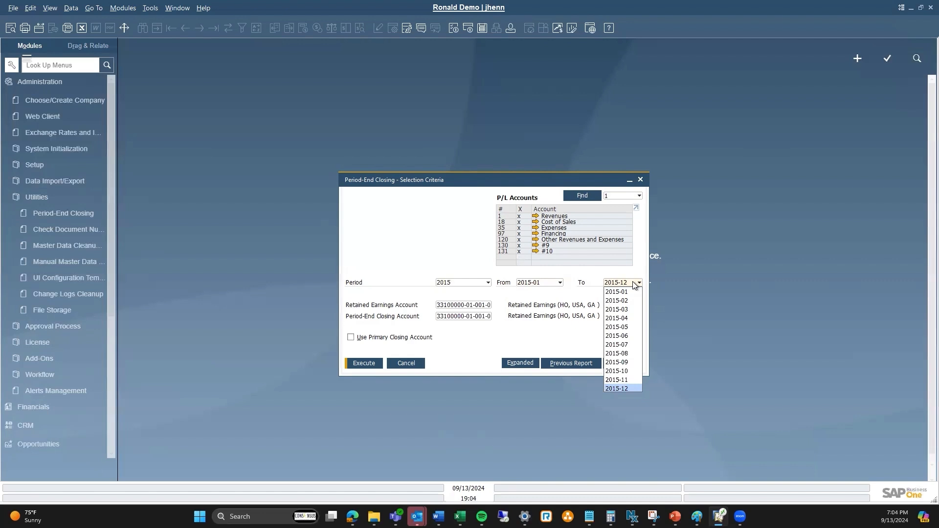
click(634, 283)
click(633, 283)
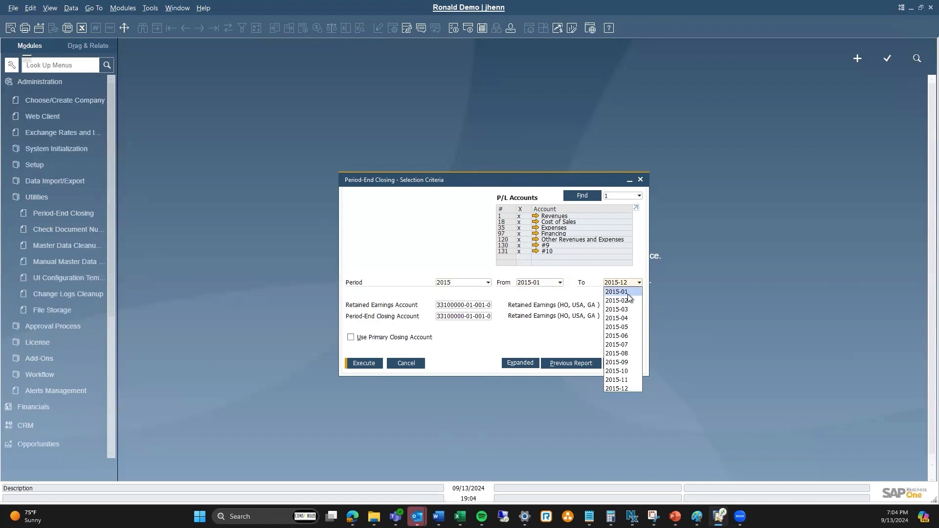
click(627, 295)
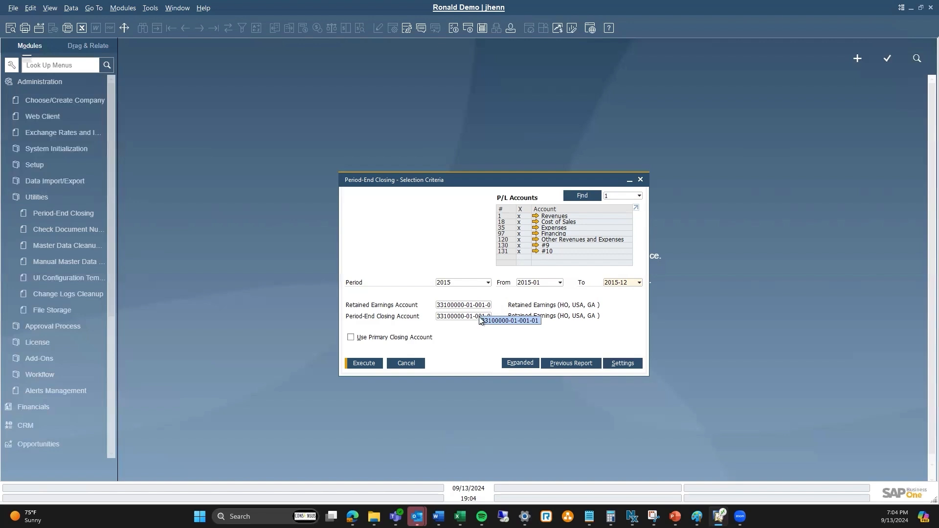
click(478, 321)
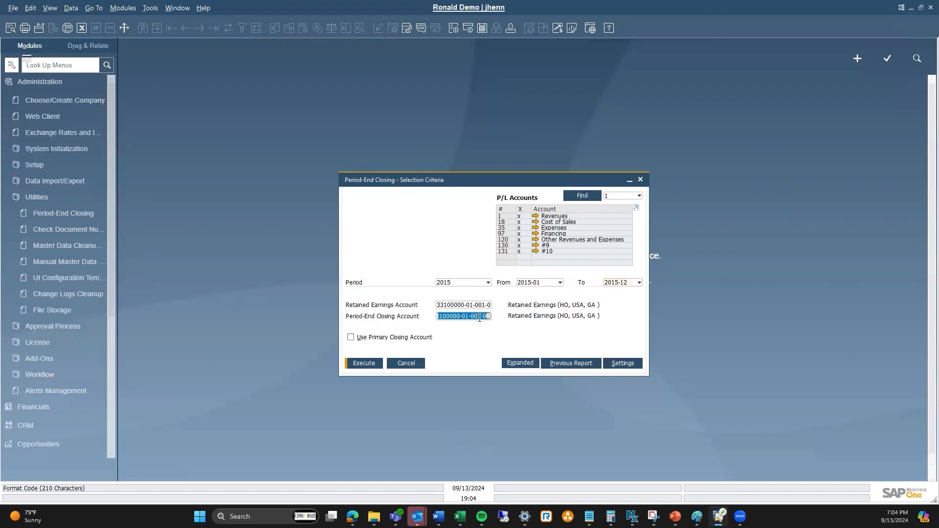
text(332)
key(Tab)
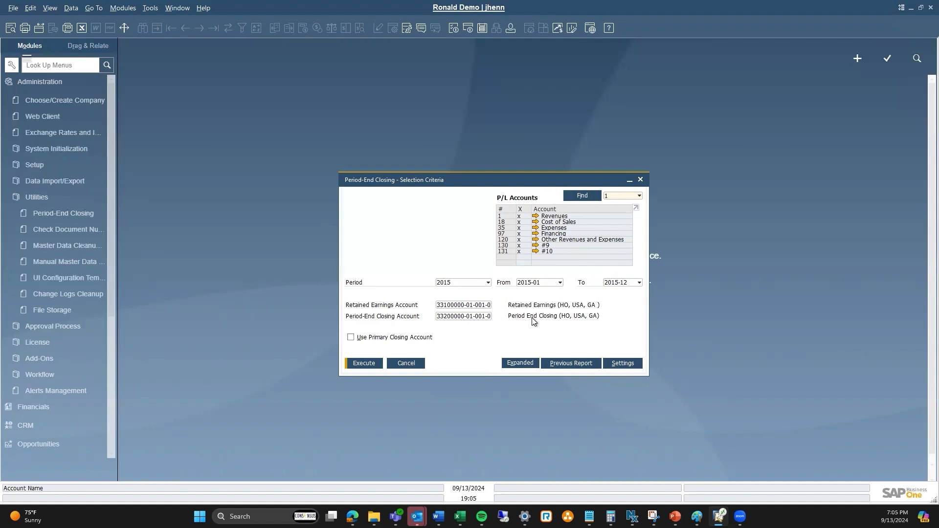
click(370, 365)
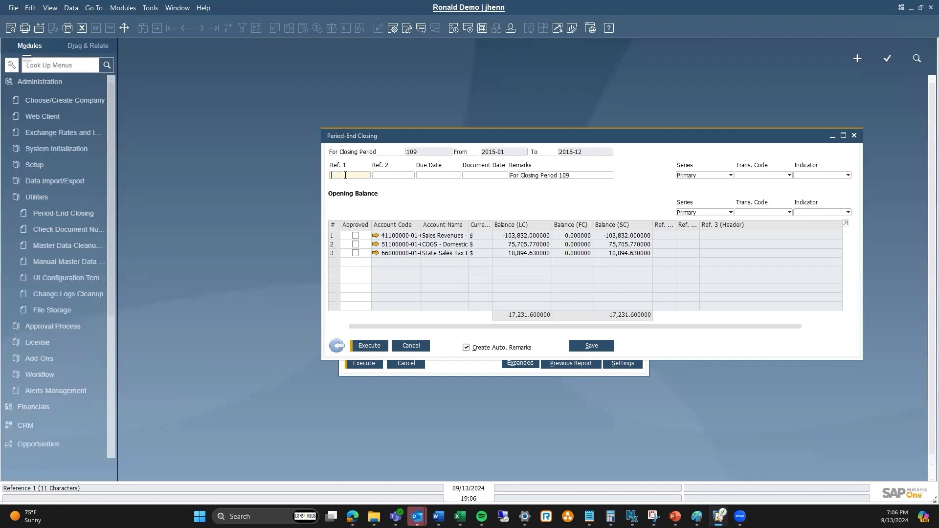
click(432, 175)
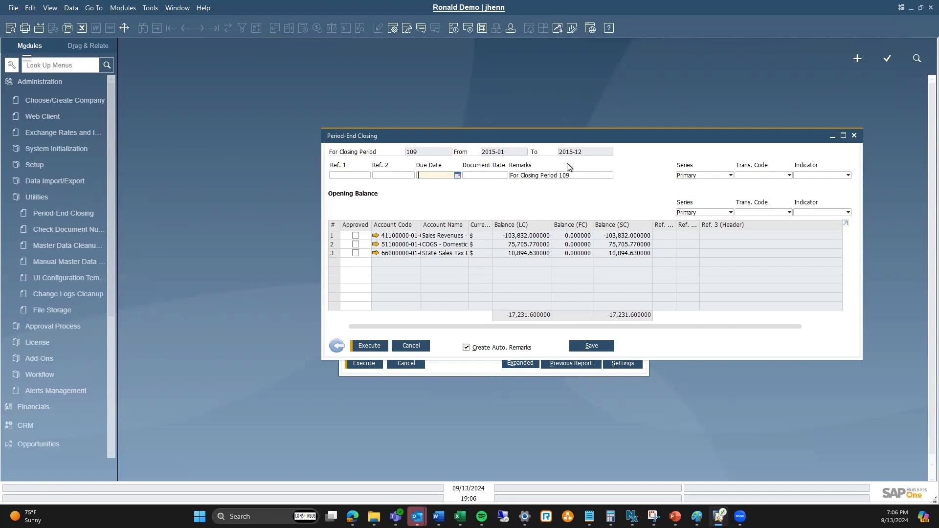
- Set the closing entries' due date and document date to 12/31/2015
text(12/)
text(31/20)
text(1)
text(5)
key(Tab)
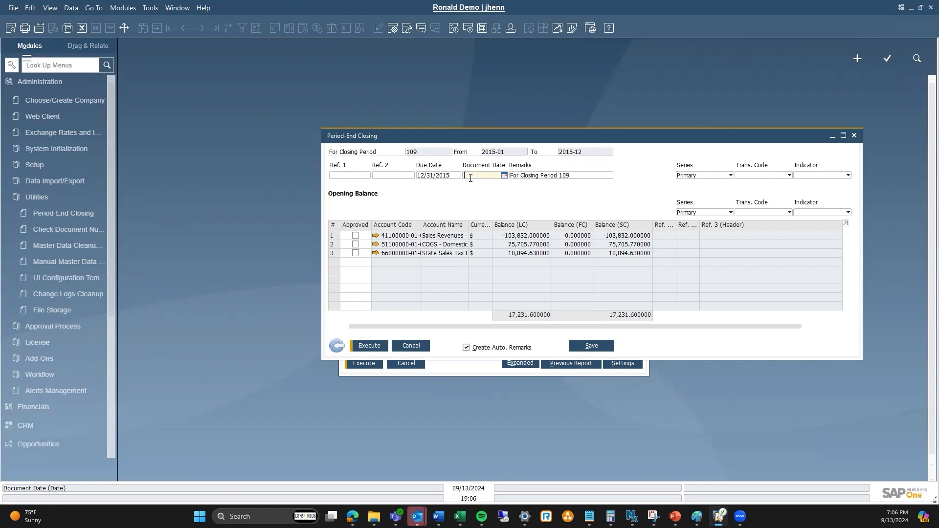
text(12)
text(31)
text(15)
key(Tab)
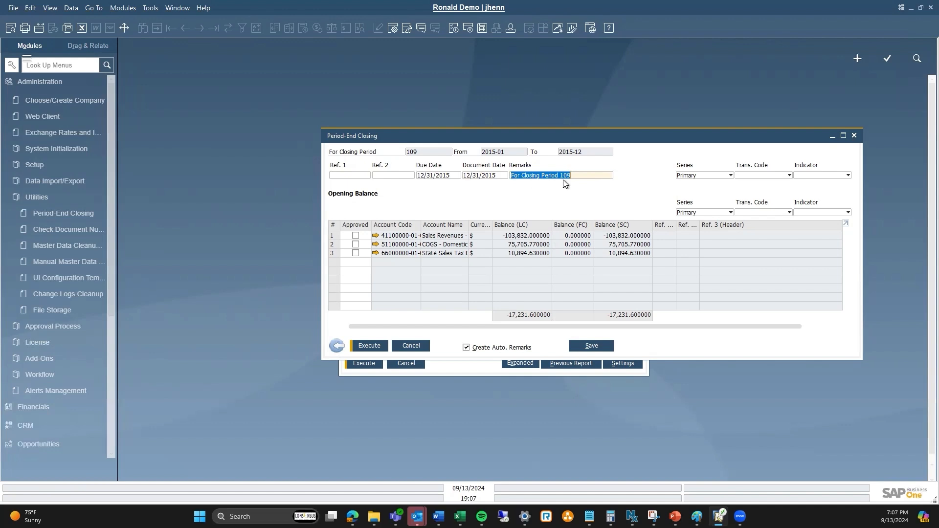
- Append 'Closing Period 2015' to the closing remarks
click(579, 176)
text(Closing Period 2015)
- Open the Profit and Loss Statement selection criteria under Financial Reports
click(43, 84)
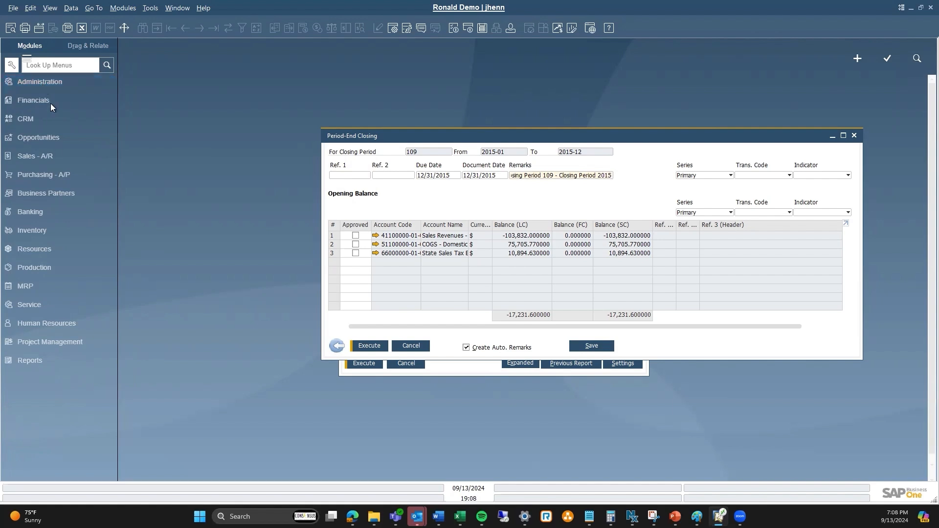
click(51, 101)
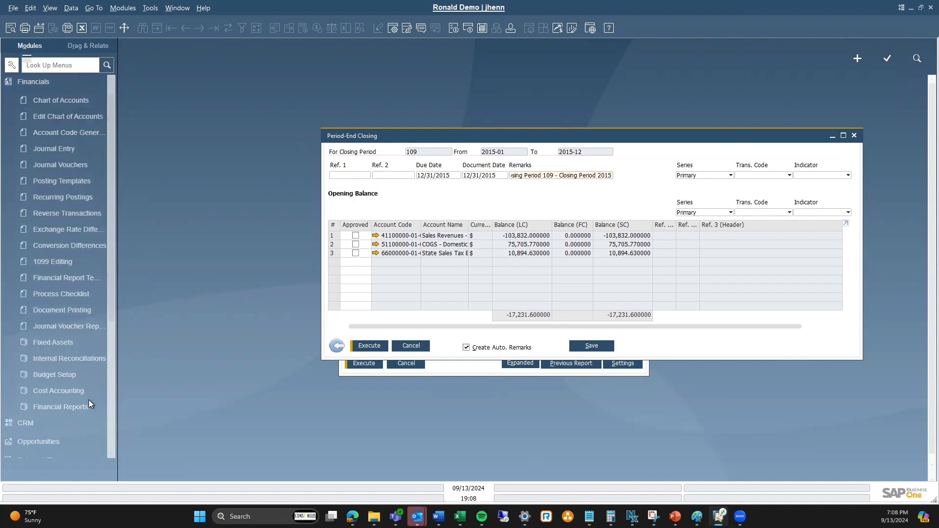
drag(116, 233, 175, 230)
click(74, 158)
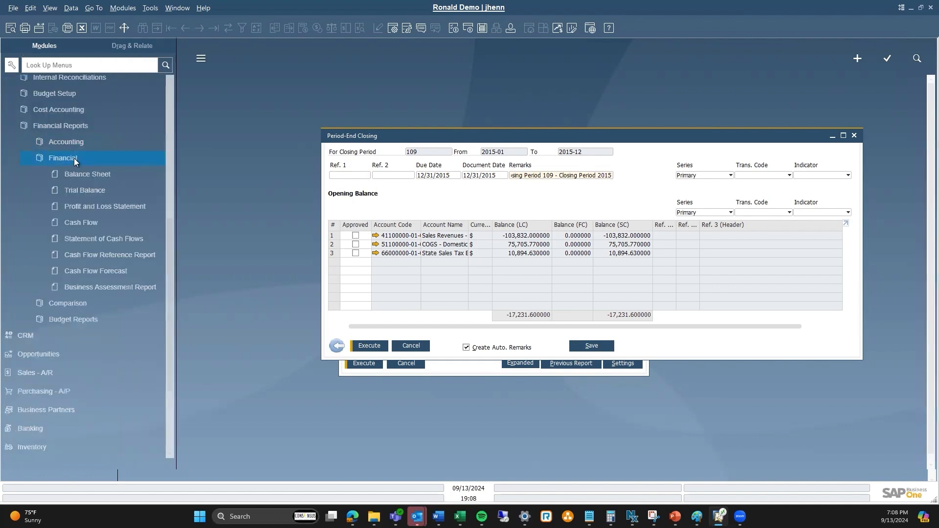
click(107, 206)
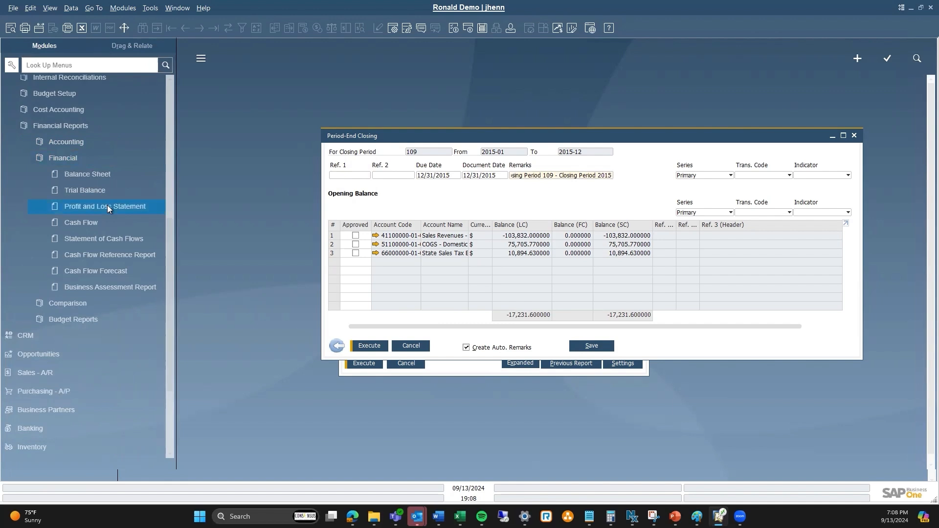
drag(327, 50, 240, 203)
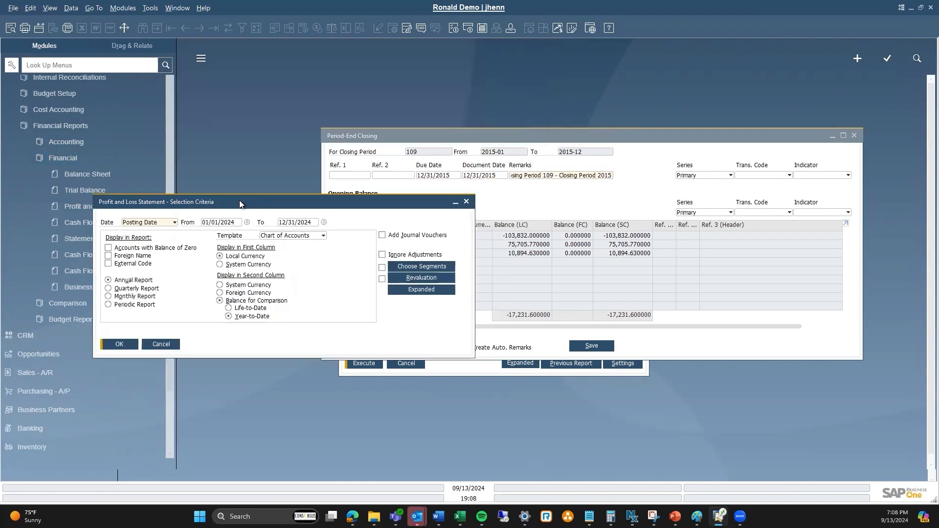
- Run the Profit and Loss Statement for posting dates 01/01/2015 to 12/31/2015
click(224, 222)
text(010115)
key(Tab)
text(12/31/20)
text(15)
key(Tab)
click(129, 347)
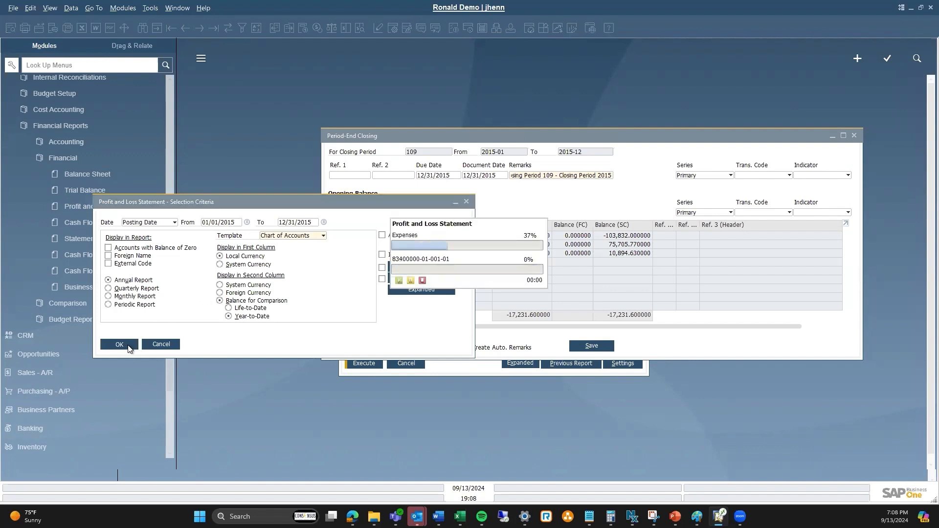
drag(702, 157, 268, 162)
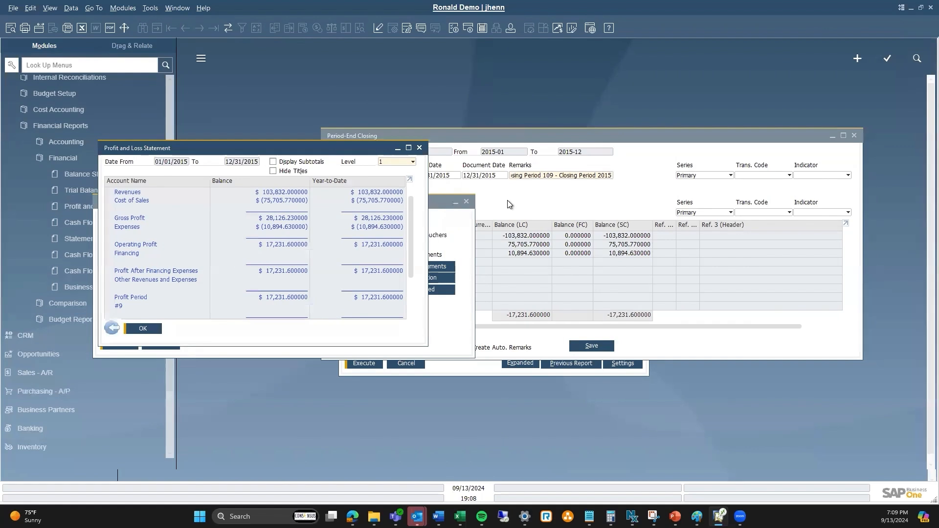
- Search the menus for company details, review the Company Details settings, and close it and the P&L report
click(123, 65)
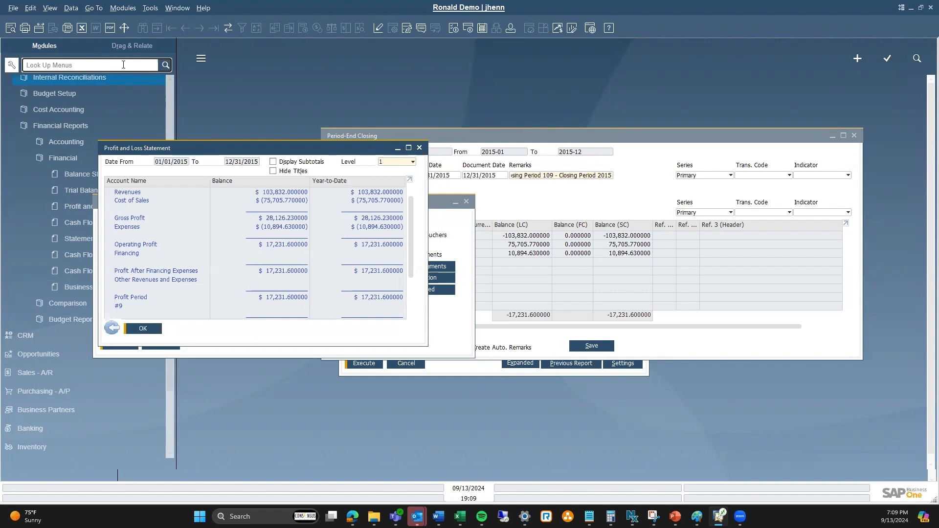
text(company details)
click(82, 114)
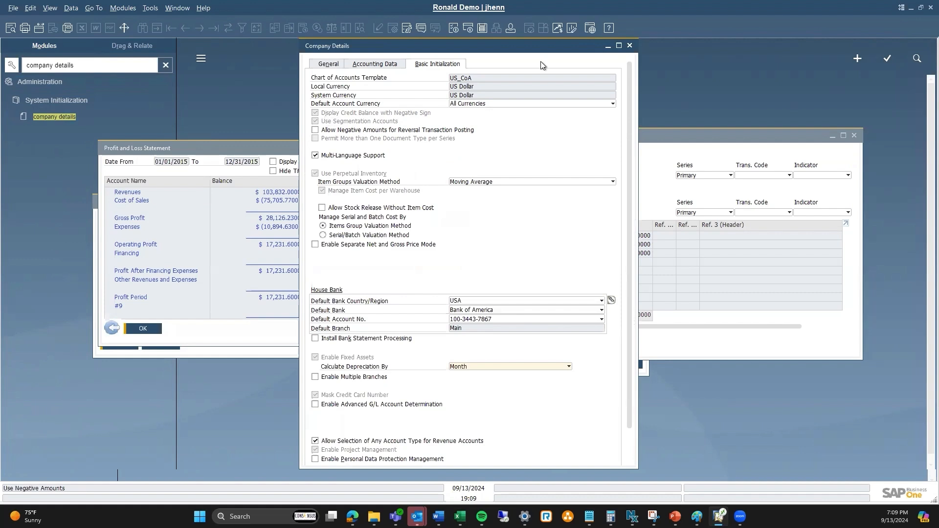
click(607, 46)
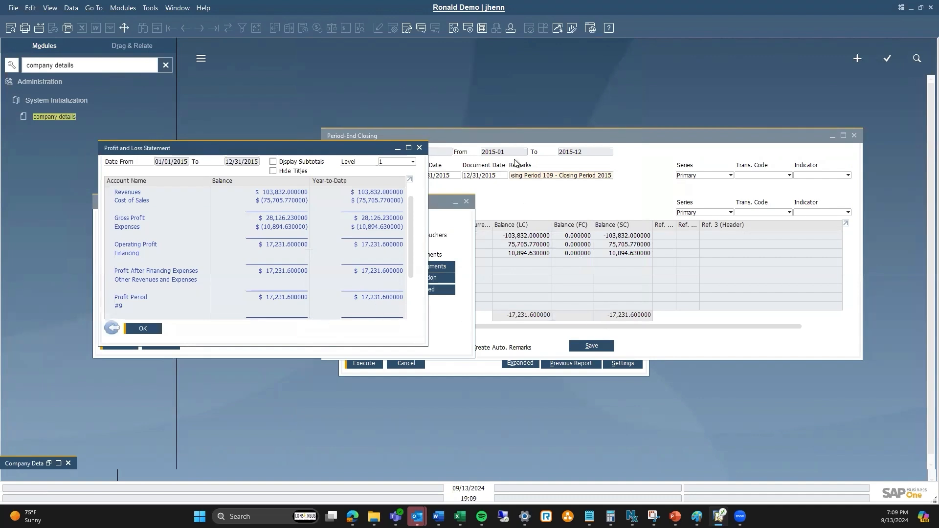
click(420, 148)
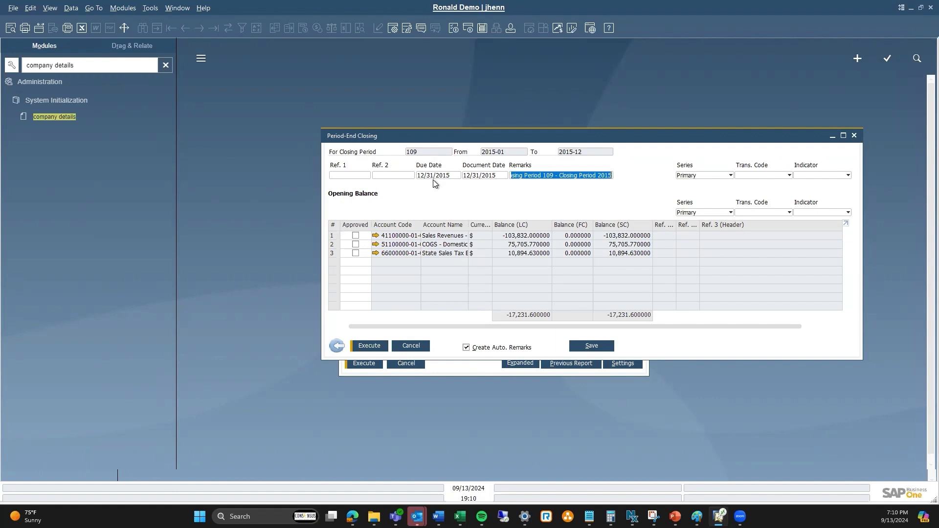
- Approve all three closing lines, execute the period-end closing, and close the closing windows
click(355, 235)
click(356, 244)
click(355, 253)
click(370, 346)
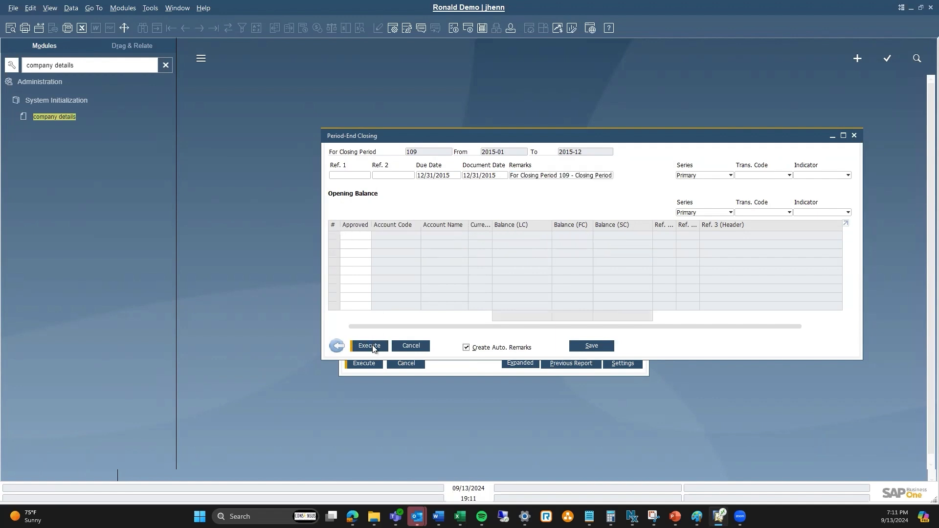
click(855, 136)
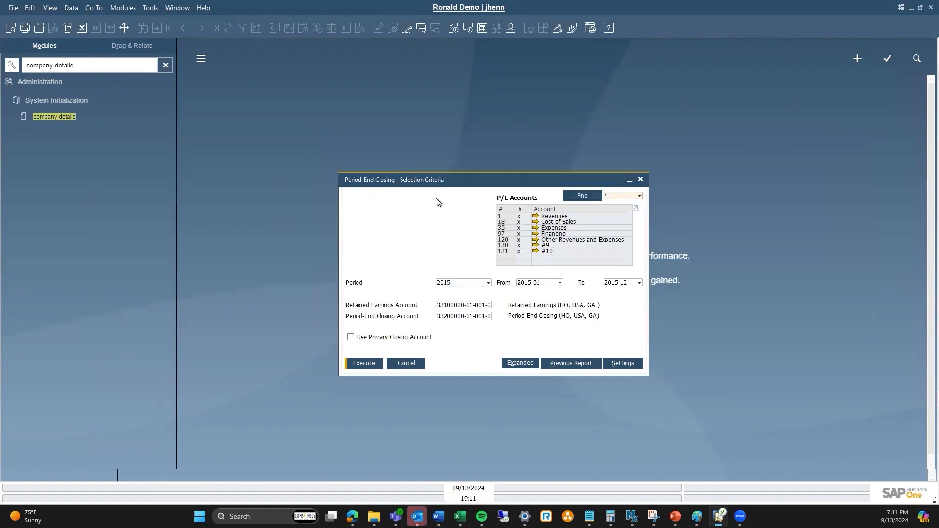
click(642, 181)
- Open Journal Entry via a menu search for journal and browse back through the latest closing entries
click(75, 66)
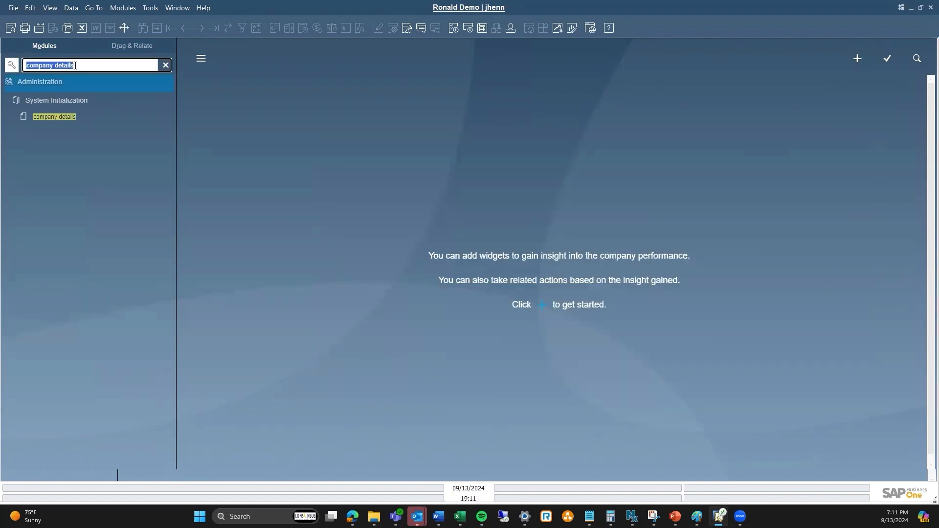
key(BackSpace)
text(journal)
key(Return)
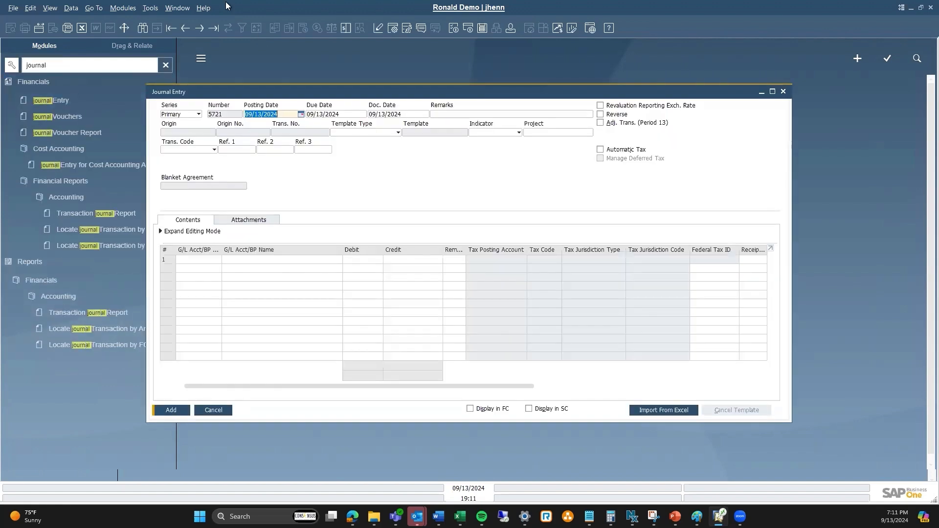
click(183, 30)
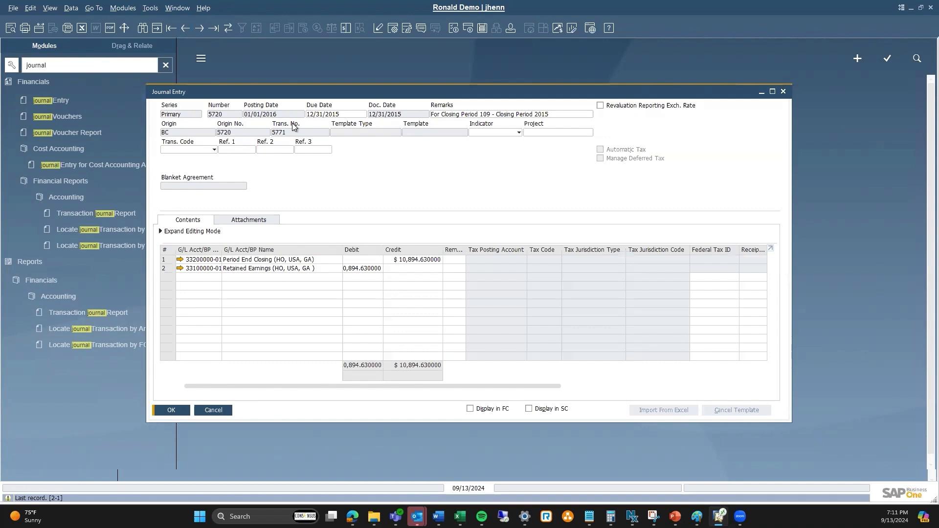
click(186, 28)
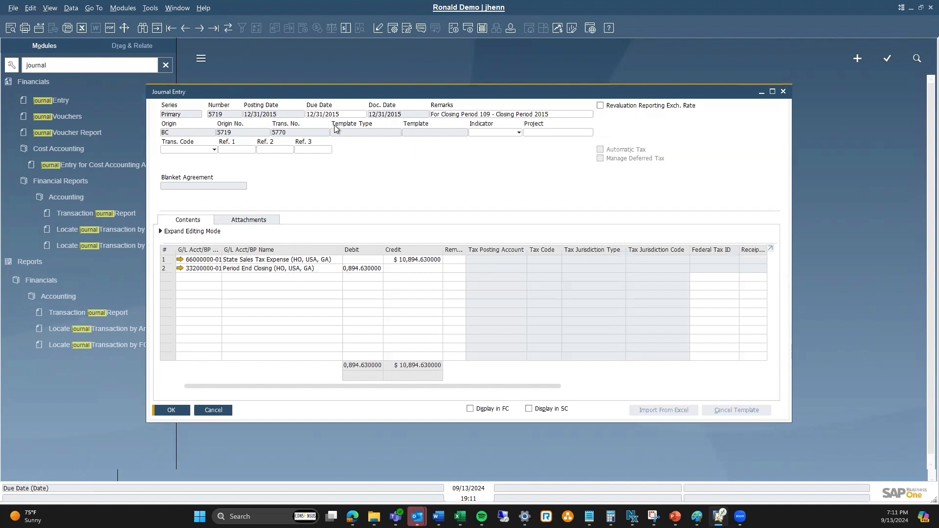
click(199, 30)
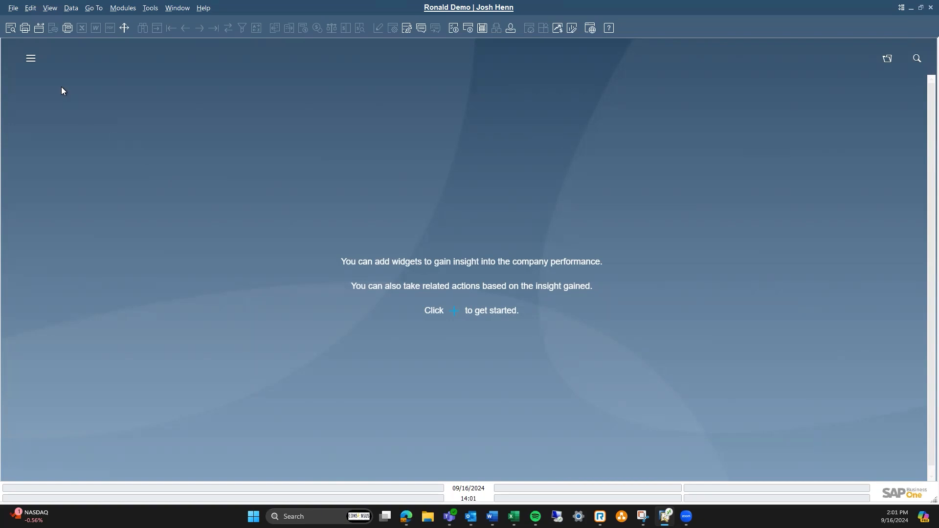
- Run the Profit and Loss Statement for 01/01/2016 to 01/01/2016 and close the report
click(31, 59)
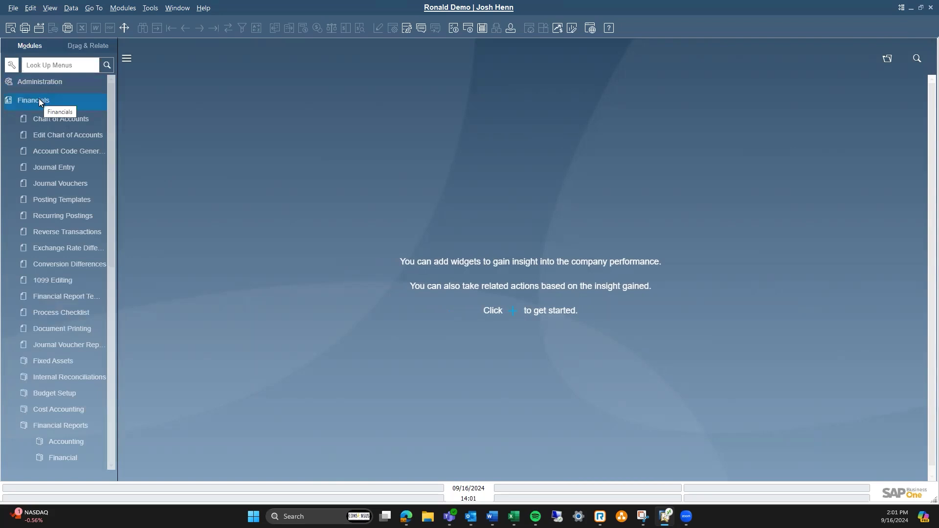
click(76, 452)
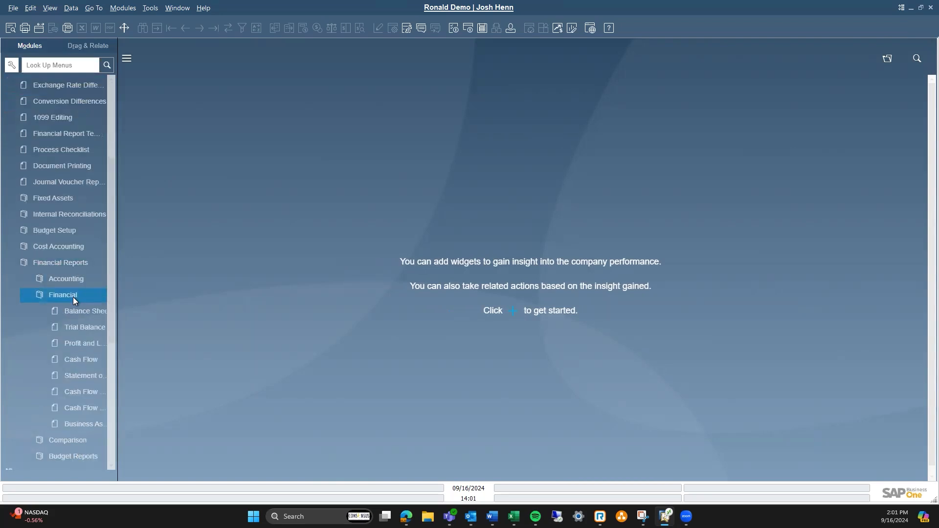
click(87, 342)
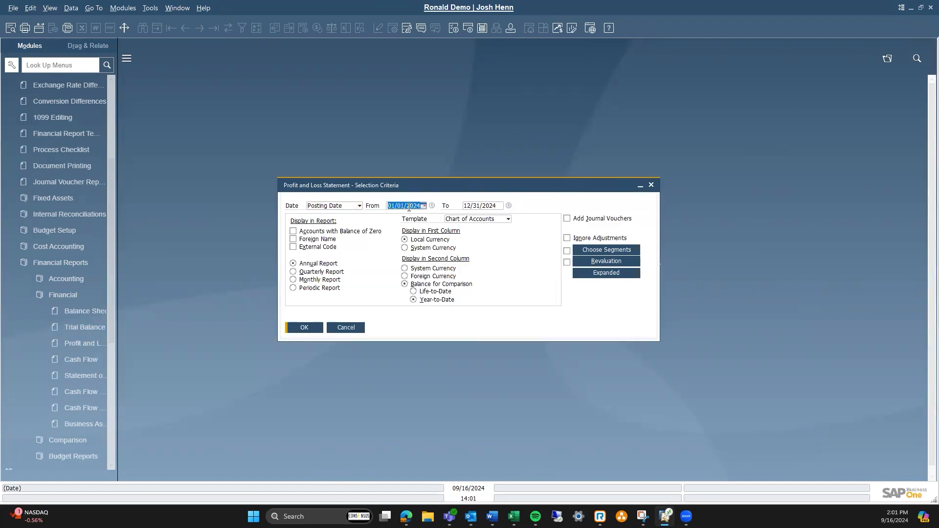
text(01/01/)
text(2016)
key(Tab)
text(01/01/2016)
key(Return)
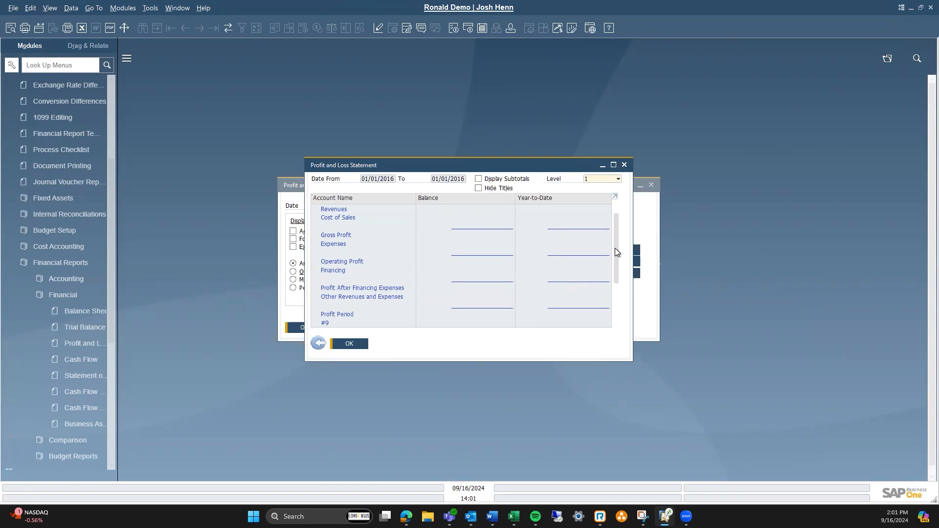
click(624, 165)
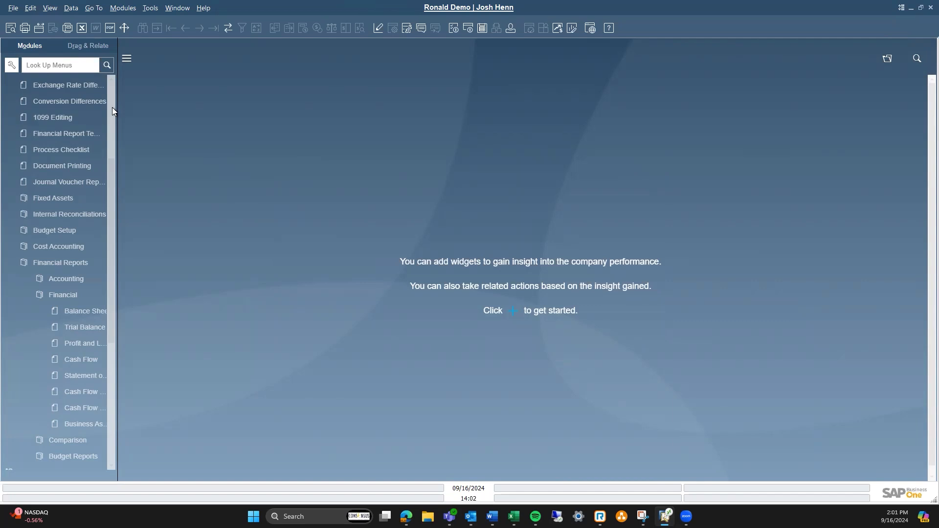
- Open Posting Periods under System Initialization and set period 2015-01's status to Locked
click(73, 66)
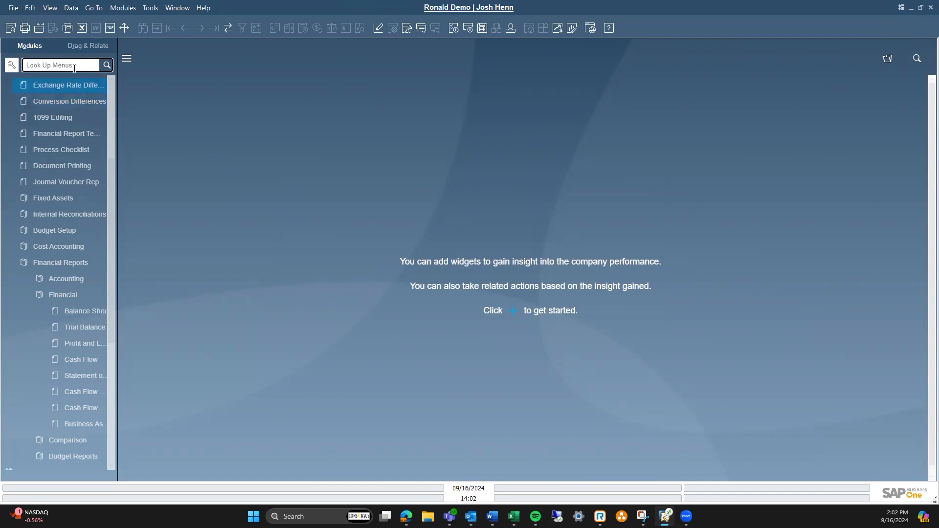
scroll(95, 142, up, 5)
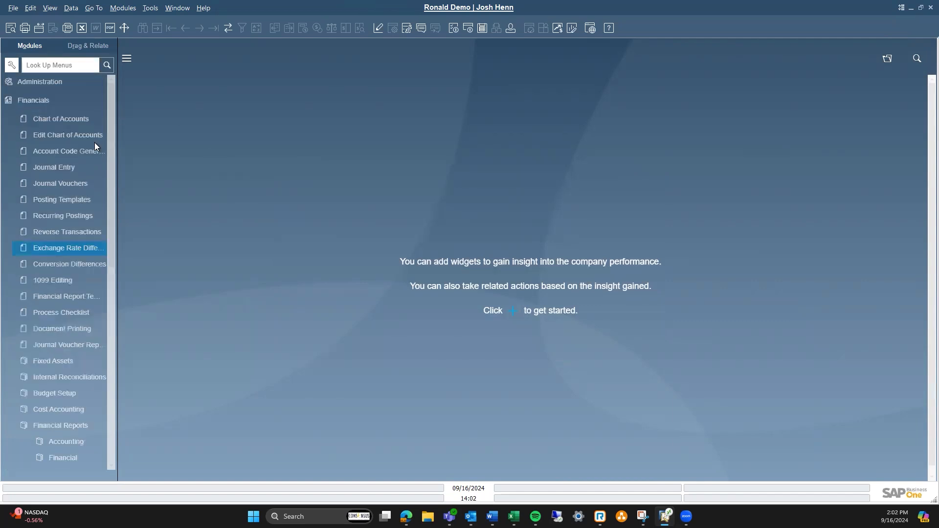
click(61, 82)
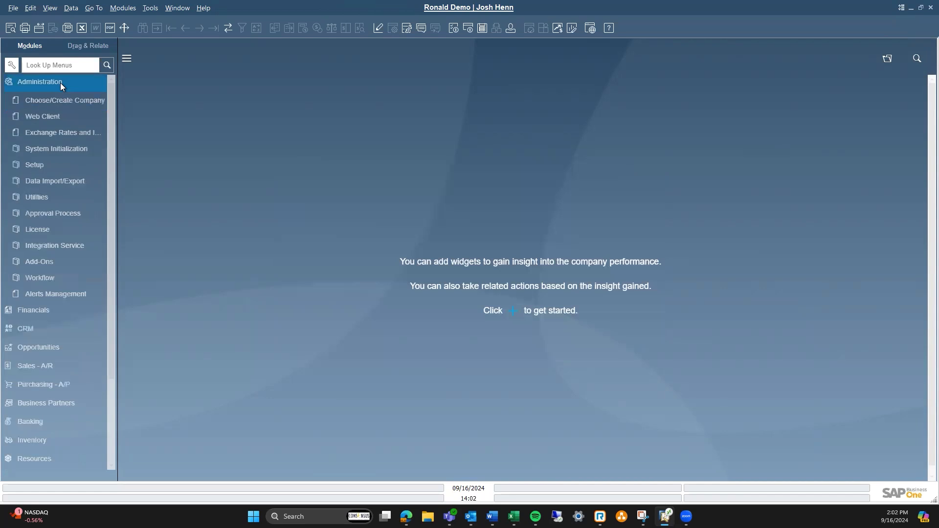
click(57, 149)
click(69, 197)
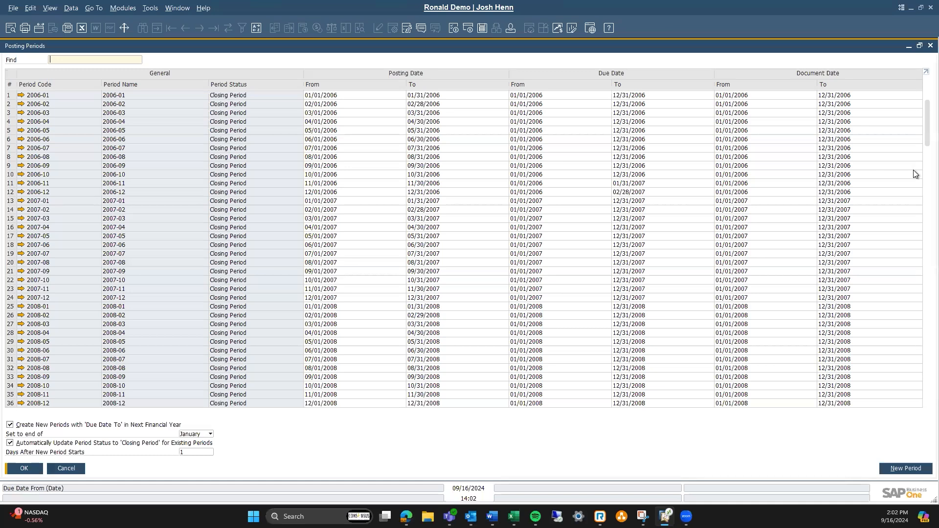
drag(919, 124, 799, 230)
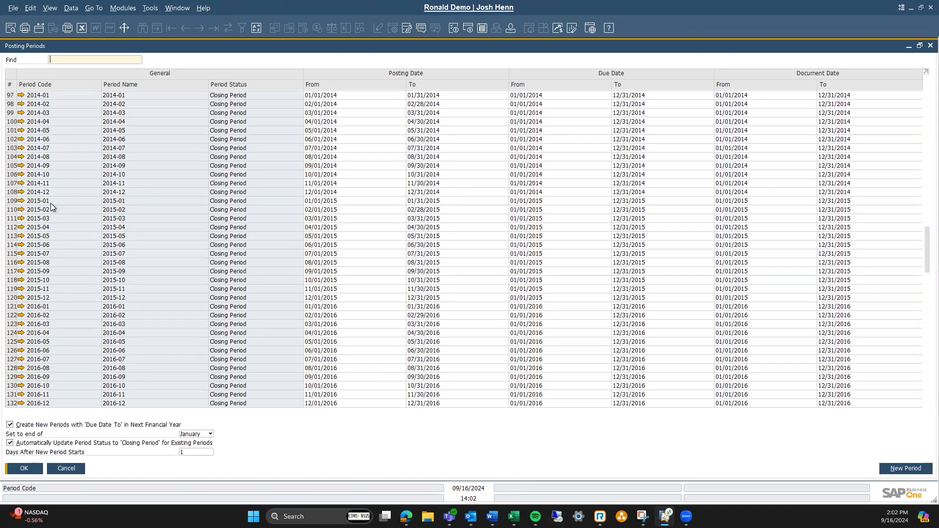
click(22, 201)
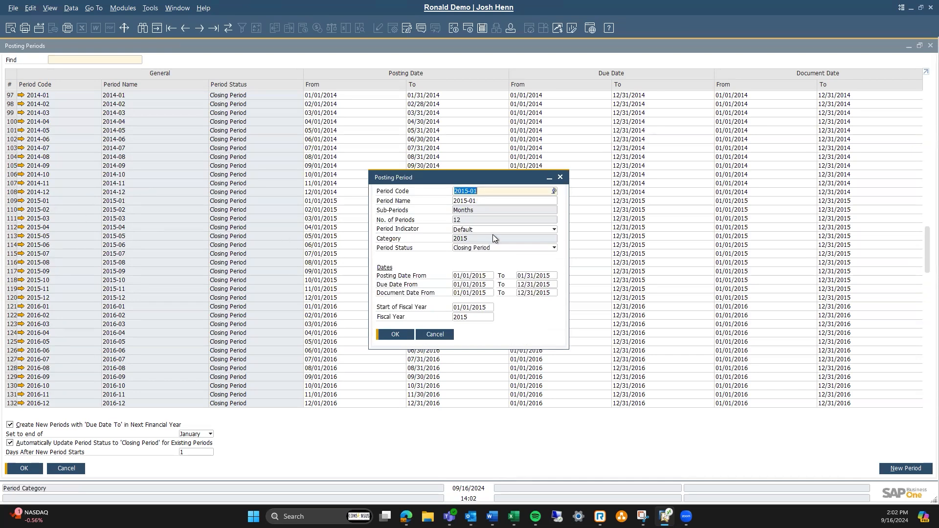
click(497, 248)
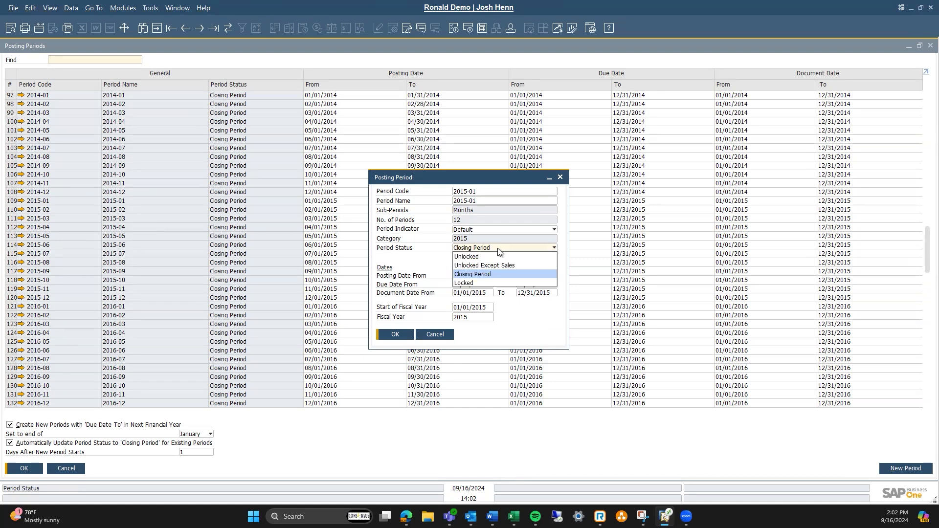
click(483, 281)
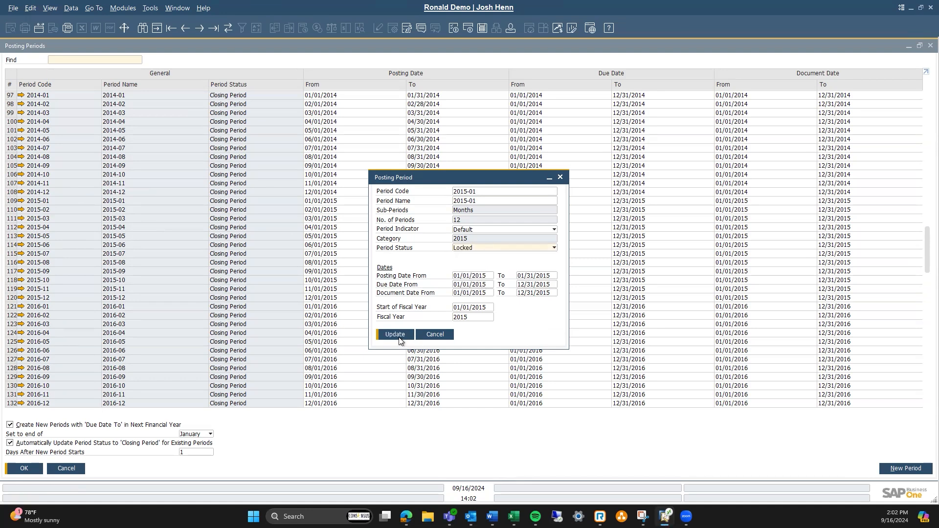
click(395, 334)
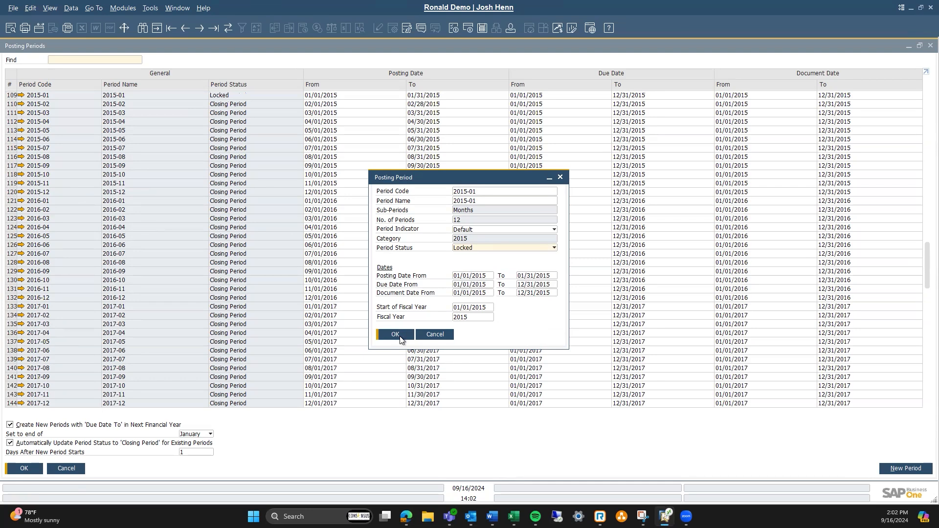
click(395, 335)
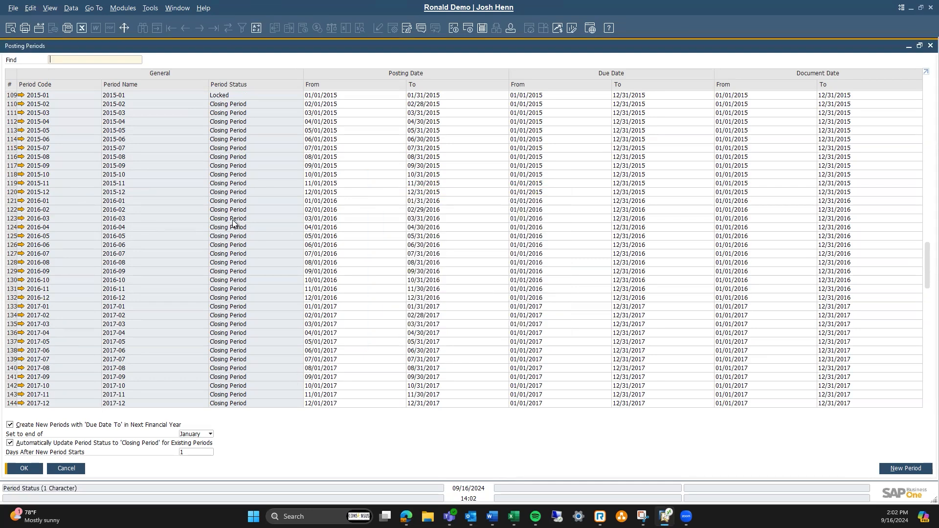
- Reopen Posting Periods, open period 2015-02 and set its status to Locked
click(930, 45)
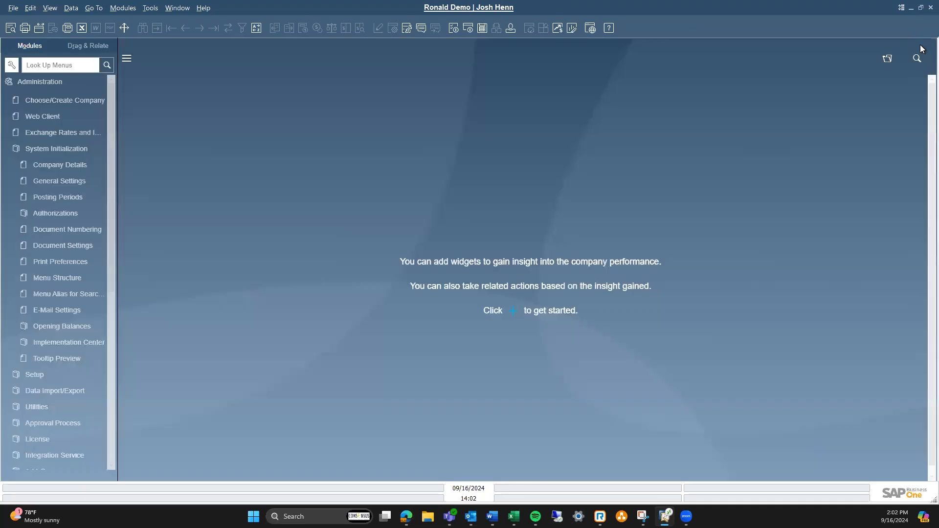
click(62, 197)
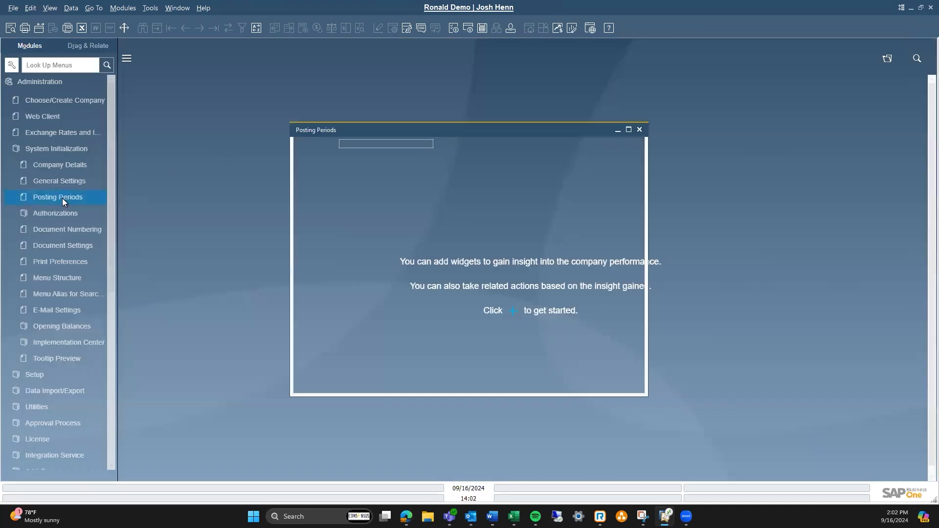
scroll(76, 200, down, 3)
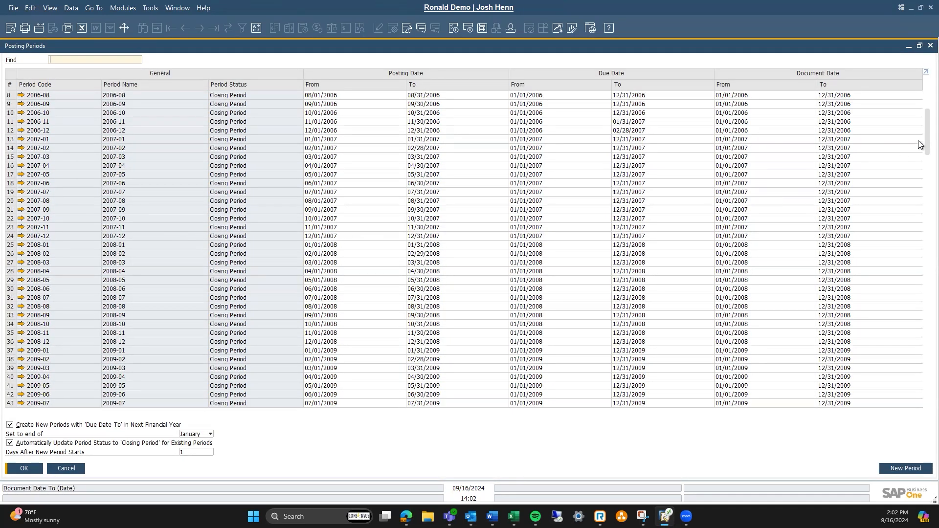
drag(924, 135, 223, 259)
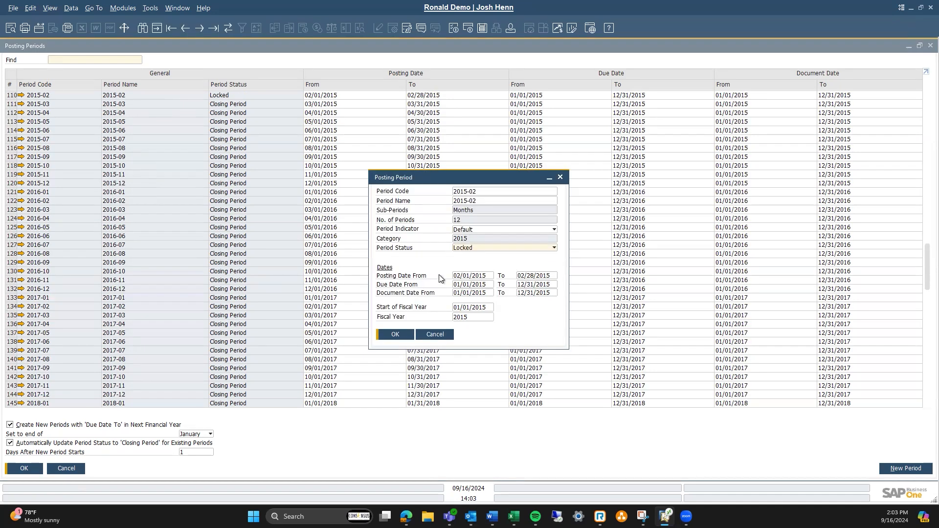
click(198, 28)
key(ctrl+Page_Down)
key(ctrl+Page_Down)
click(554, 248)
click(519, 282)
click(397, 334)
- Step to each following 2015 period in turn and set its status to Locked
click(201, 31)
click(553, 248)
click(518, 282)
click(397, 335)
click(201, 31)
click(553, 248)
click(519, 282)
click(405, 335)
click(201, 32)
click(554, 248)
click(518, 282)
click(405, 335)
- Continue locking the remaining 2015 periods one by one through 2015-12, confirming each change
click(200, 30)
click(537, 248)
click(510, 282)
click(398, 335)
click(201, 30)
click(538, 247)
click(511, 283)
click(398, 334)
click(201, 30)
click(511, 283)
click(407, 334)
click(200, 29)
click(538, 247)
click(504, 283)
click(395, 335)
click(395, 334)
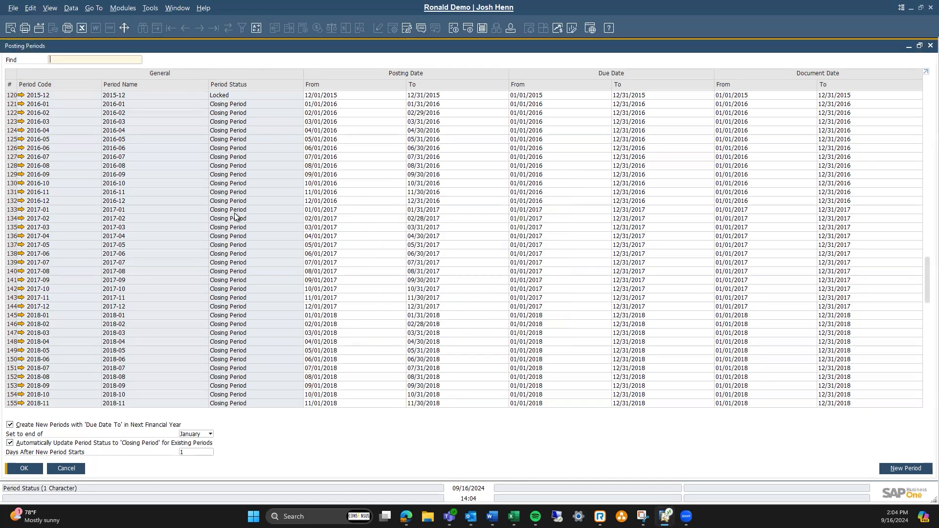
- Close and reopen Posting Periods to check the status of all 2015 periods
click(921, 48)
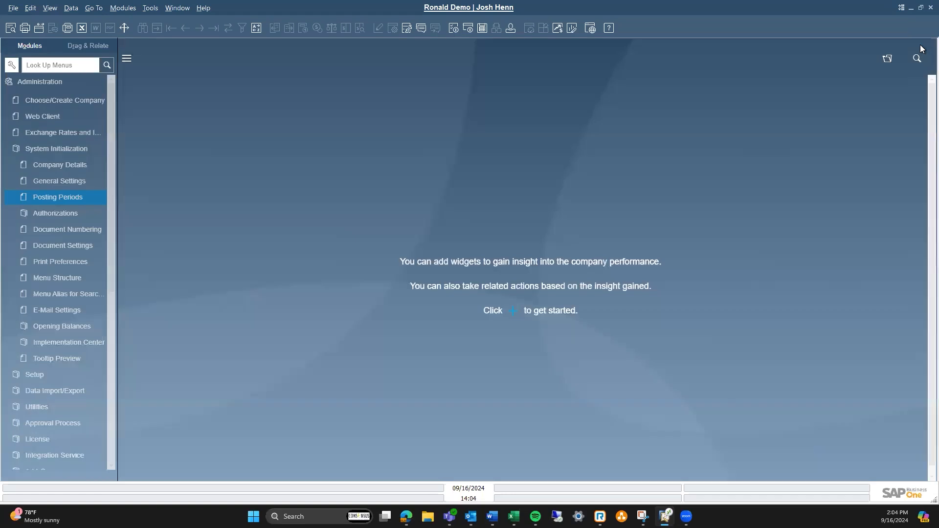
click(58, 197)
scroll(206, 195, down, 20)
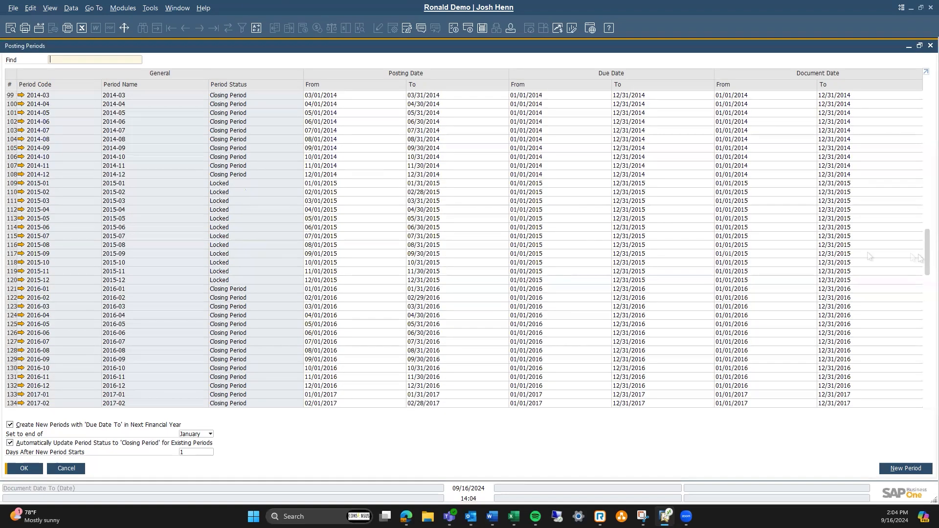
click(10, 185)
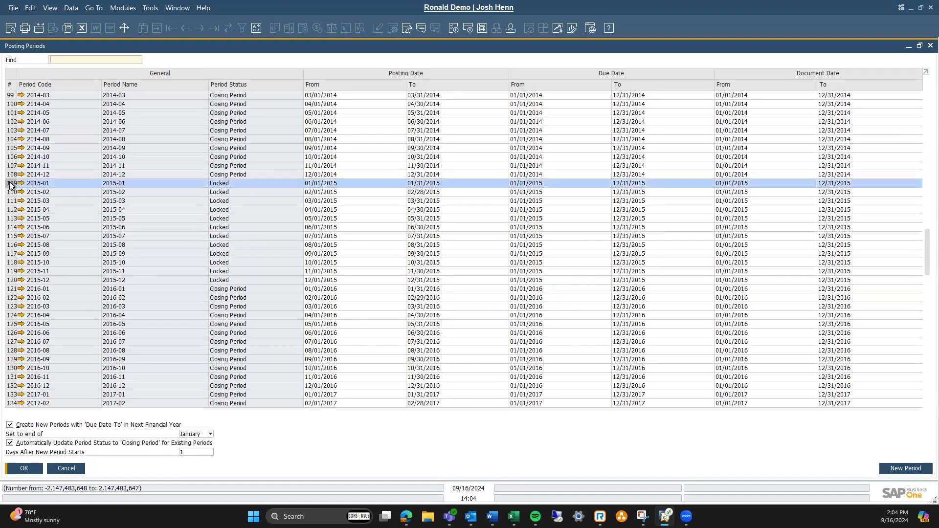